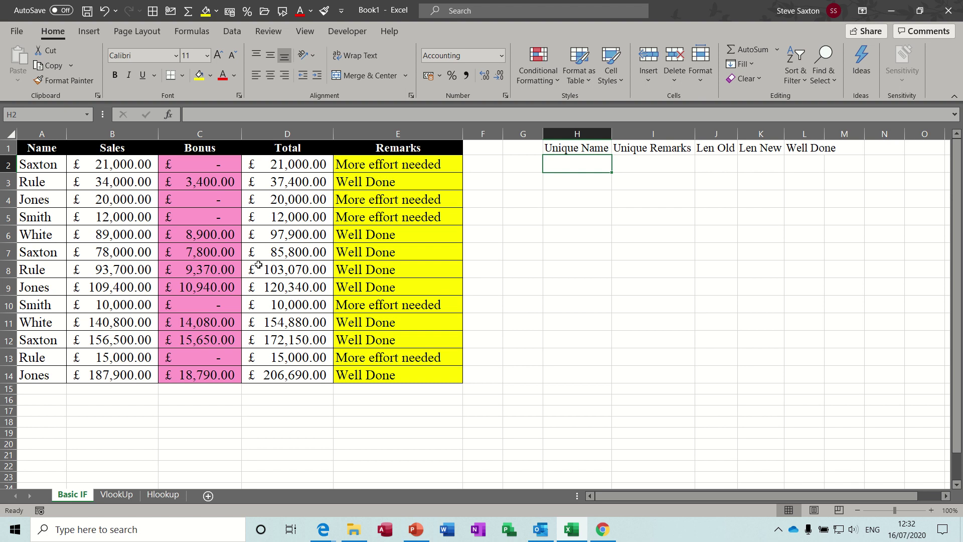
Step: Examine the Bonus formula in C2, the Sales and Bonus named ranges, and the formula shown for the cells below C2
left_click(204, 164)
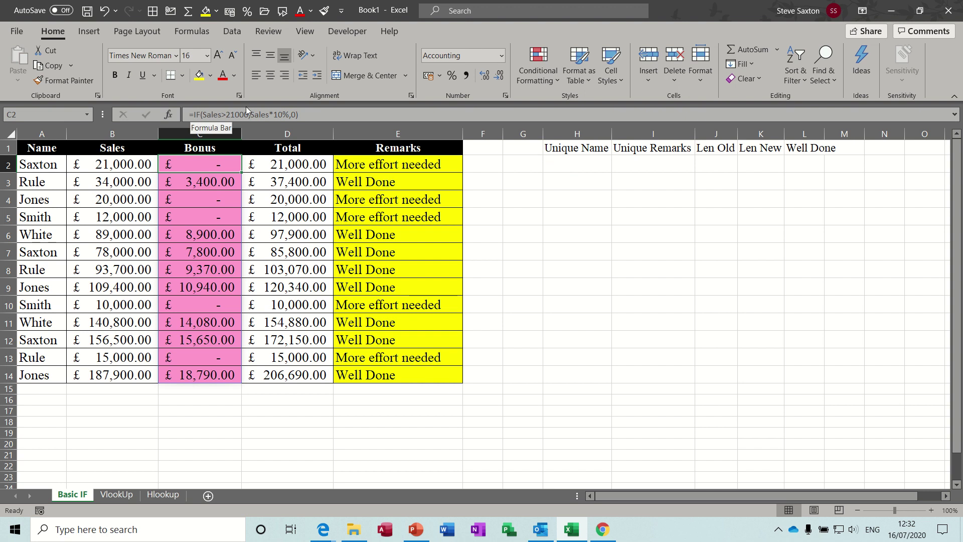
left_click_drag(135, 164, 134, 374)
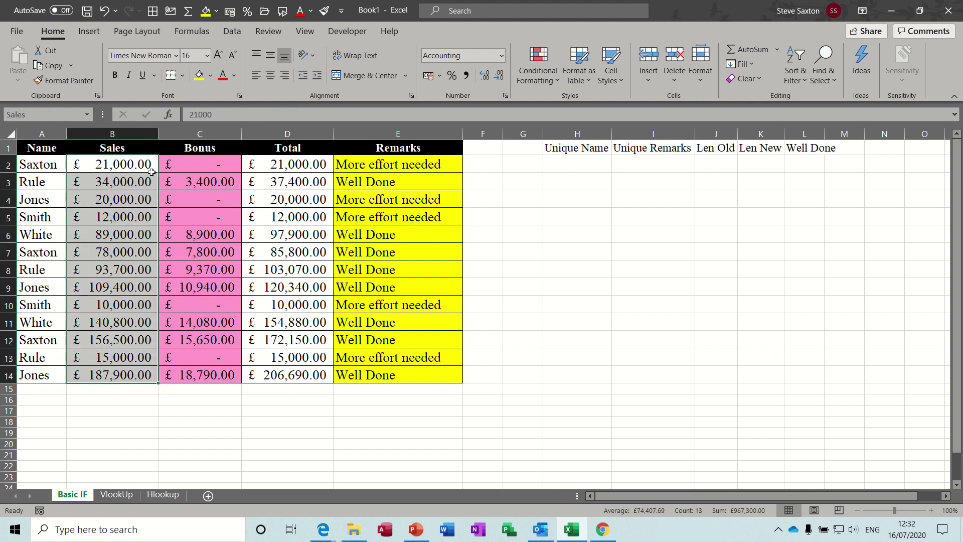
left_click_drag(201, 164, 201, 370)
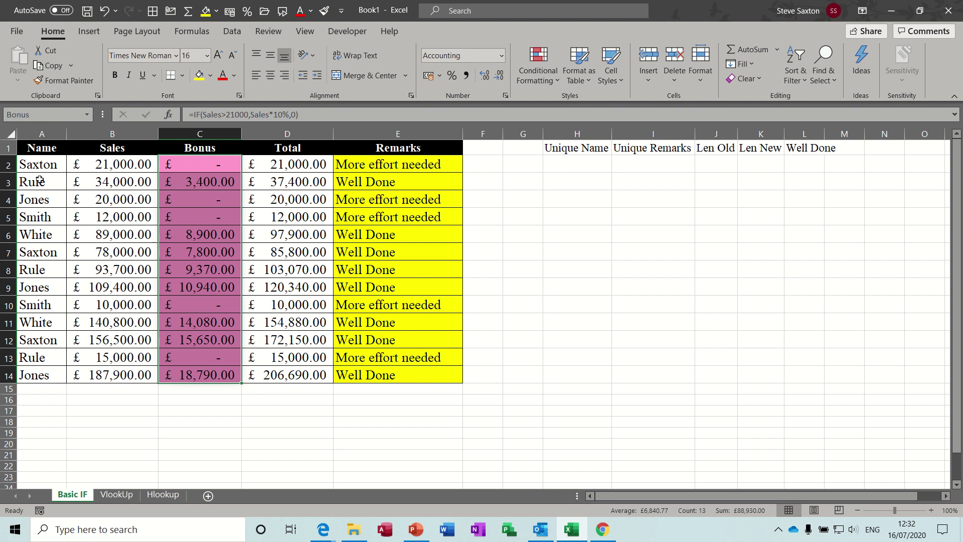
left_click(192, 164)
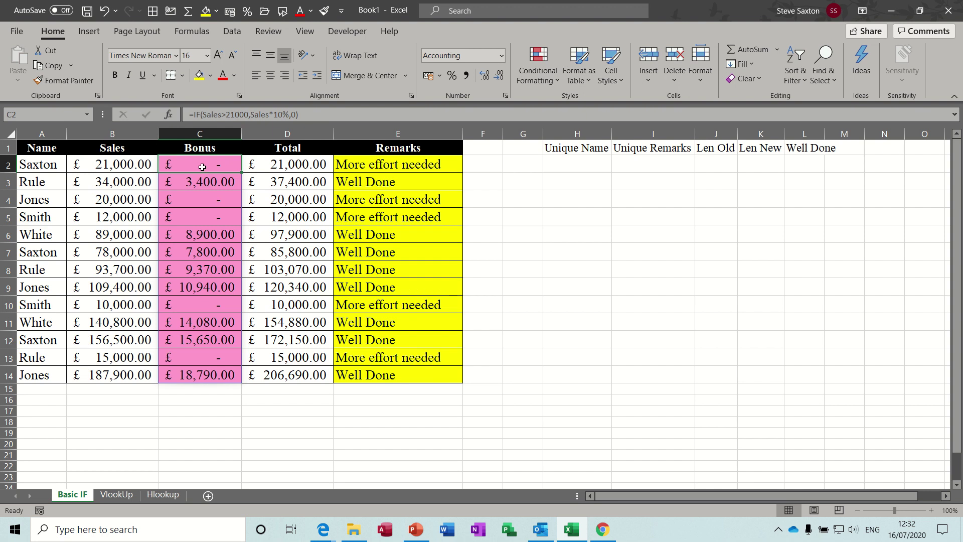
left_click(206, 116)
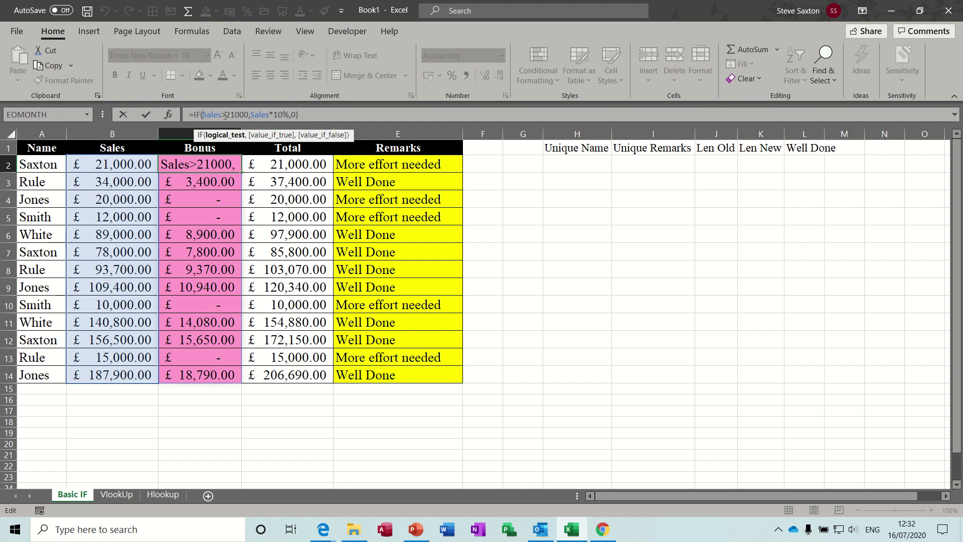
left_click(146, 114)
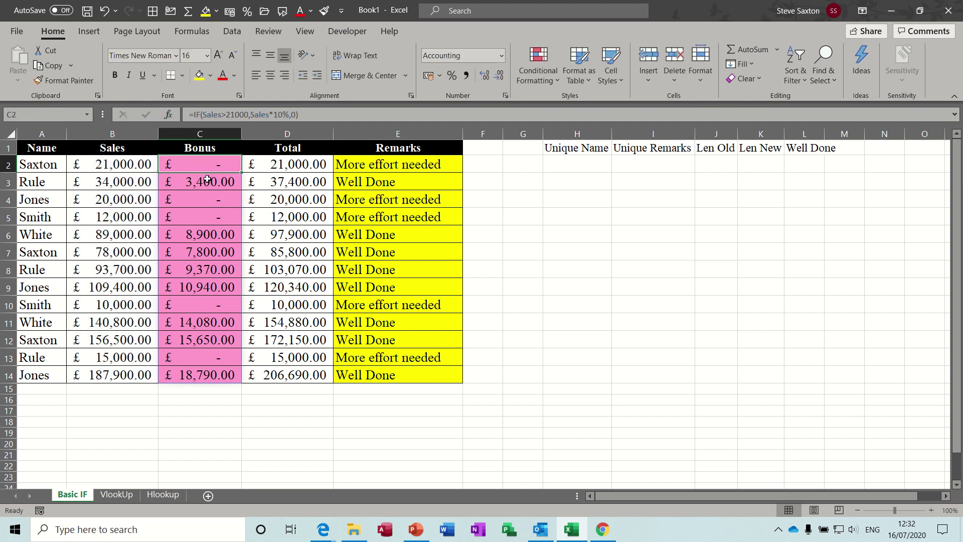
left_click_drag(207, 179, 211, 376)
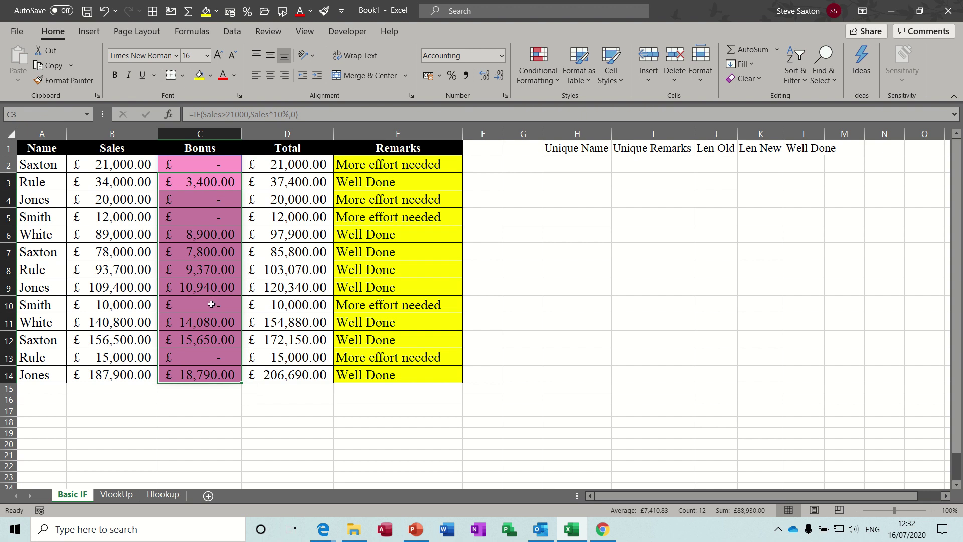
Step: Clear the Bonus cells C2:C14 and undo the deletion
left_click_drag(199, 163, 194, 373)
key("Delete")
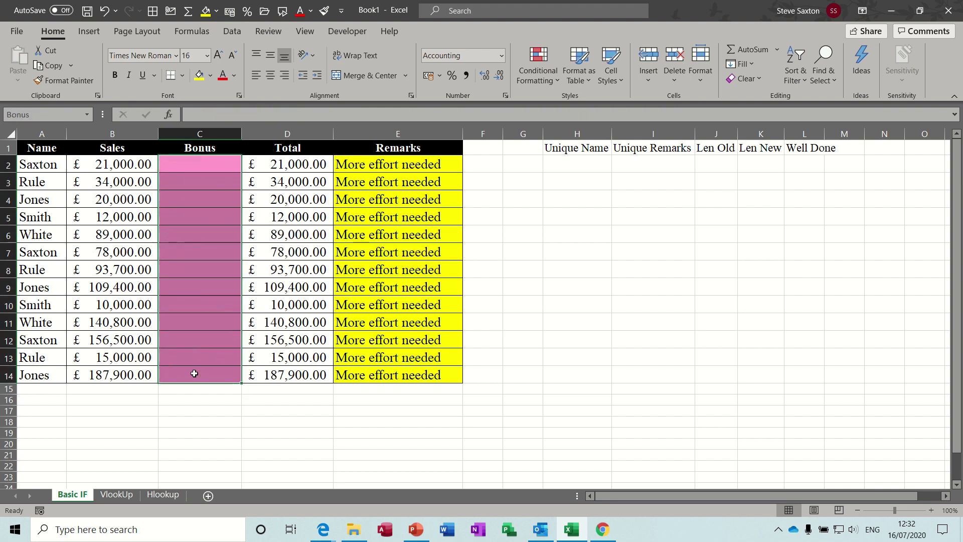
key("ctrl+z")
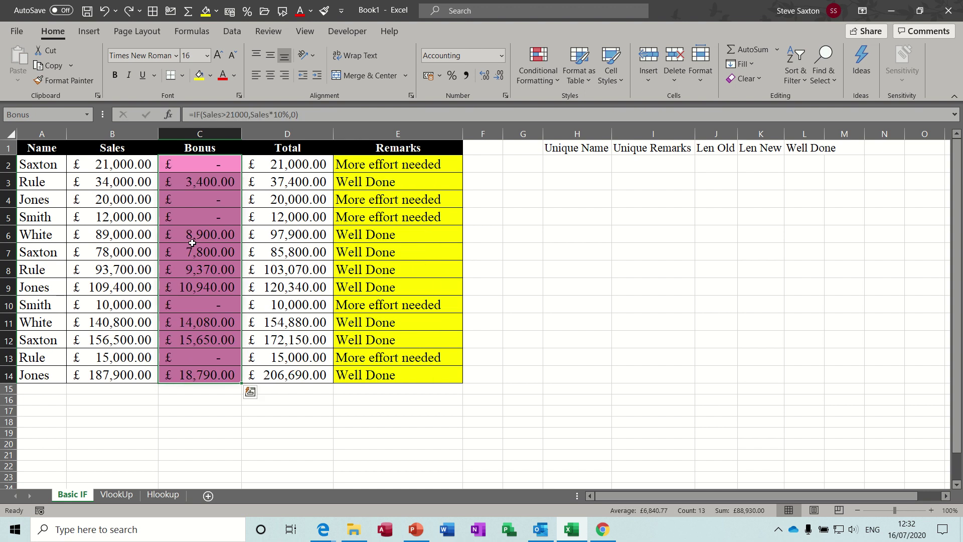
Step: Delete the contents of the whole Bonus range C2:C14
left_click_drag(202, 181, 190, 371)
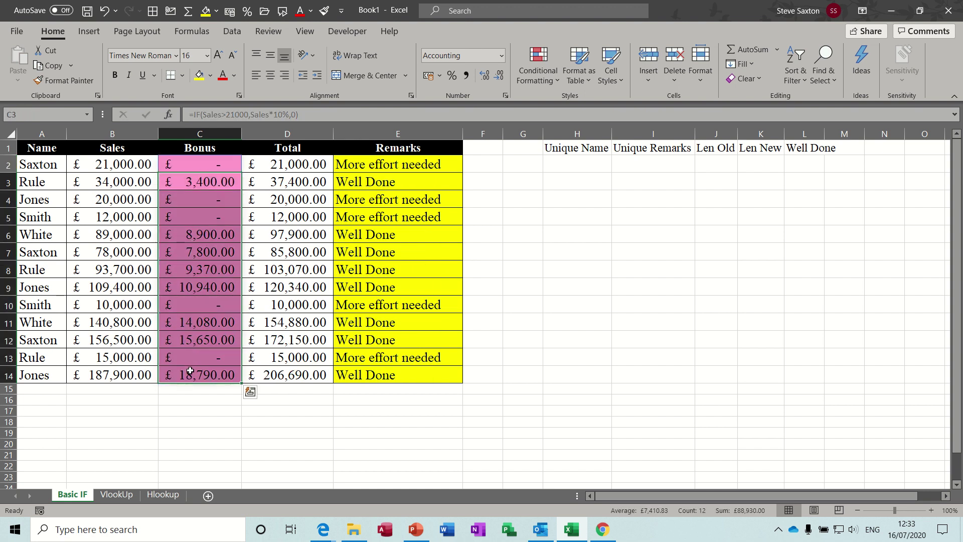
left_click_drag(201, 166, 210, 370)
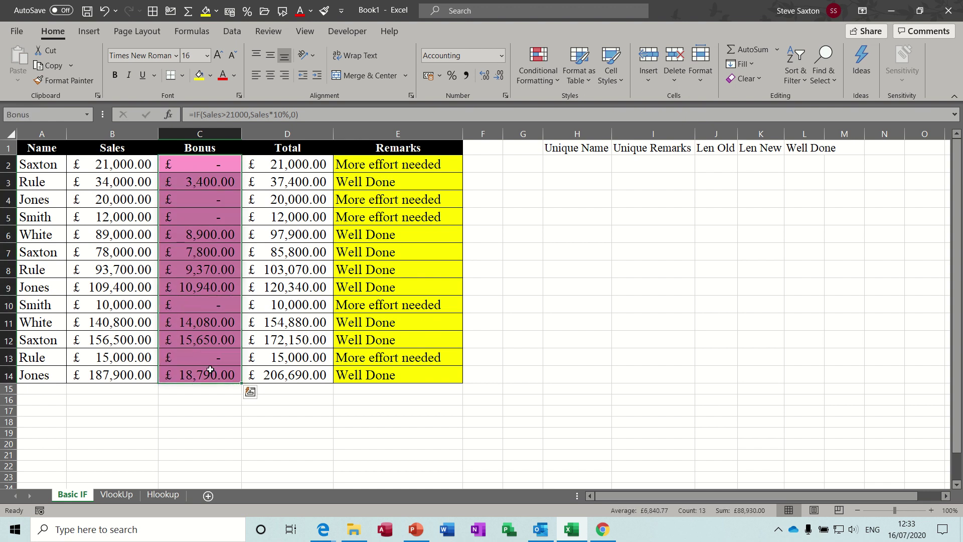
key("Delete")
Step: Enter the formula =if(sales>21000,sales*10%,0) in C2 and undo the entry
left_click(193, 163)
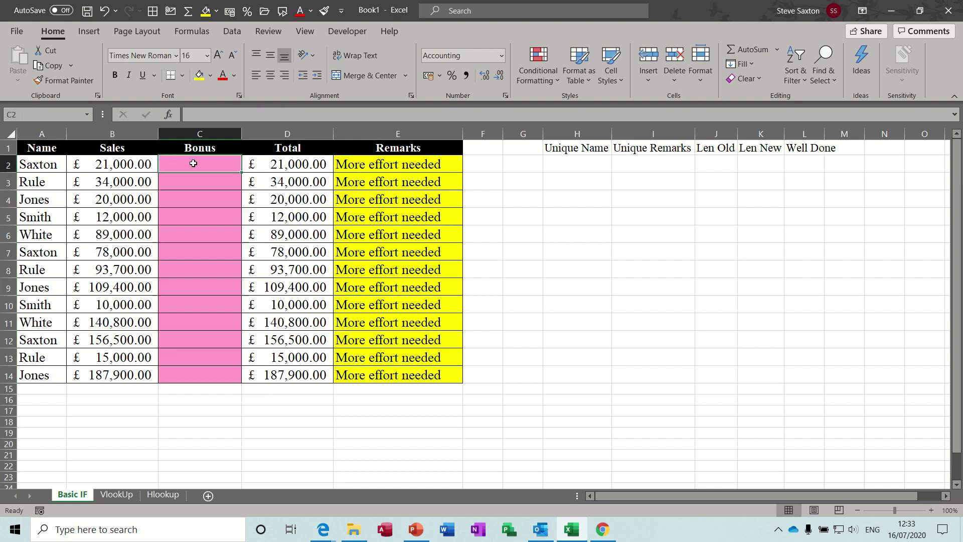
type("=")
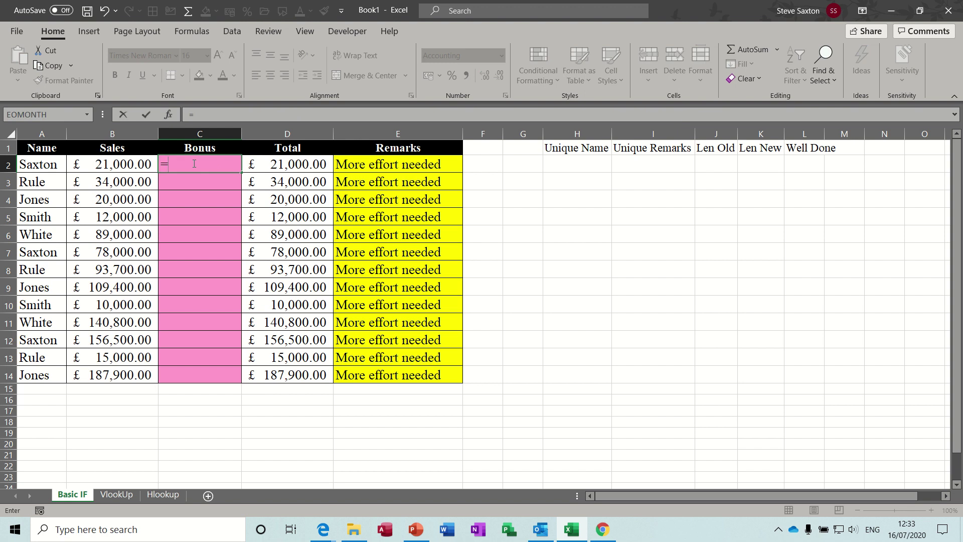
type("if(s")
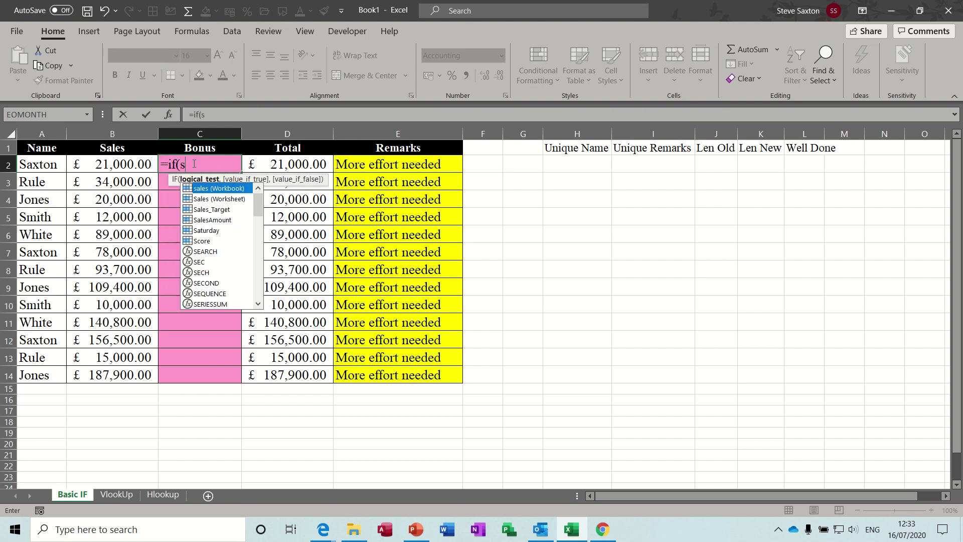
type("ales>210")
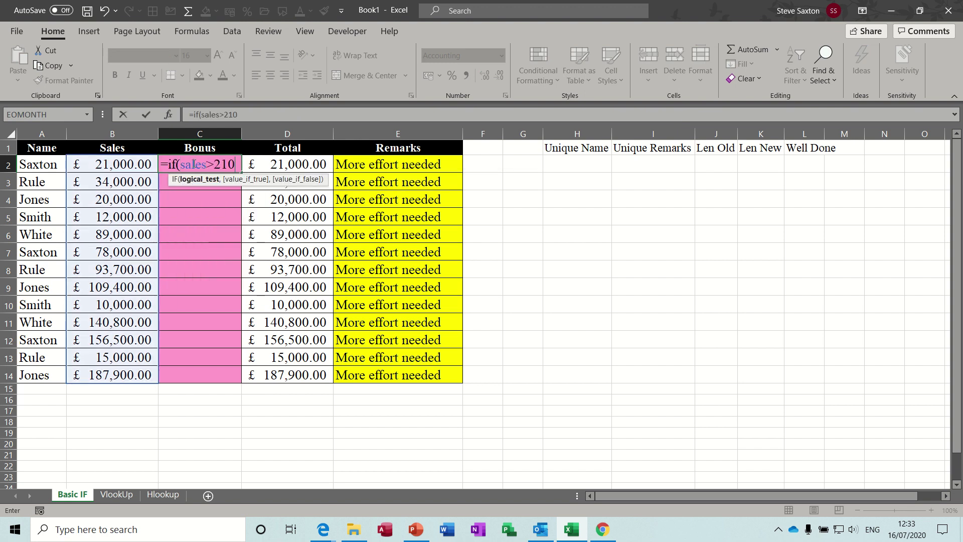
type("00,s")
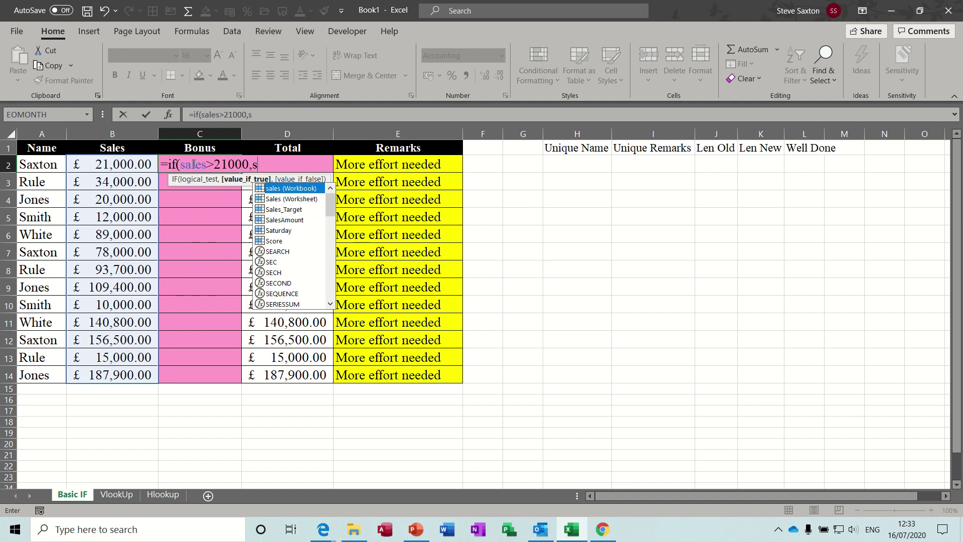
type("ales*")
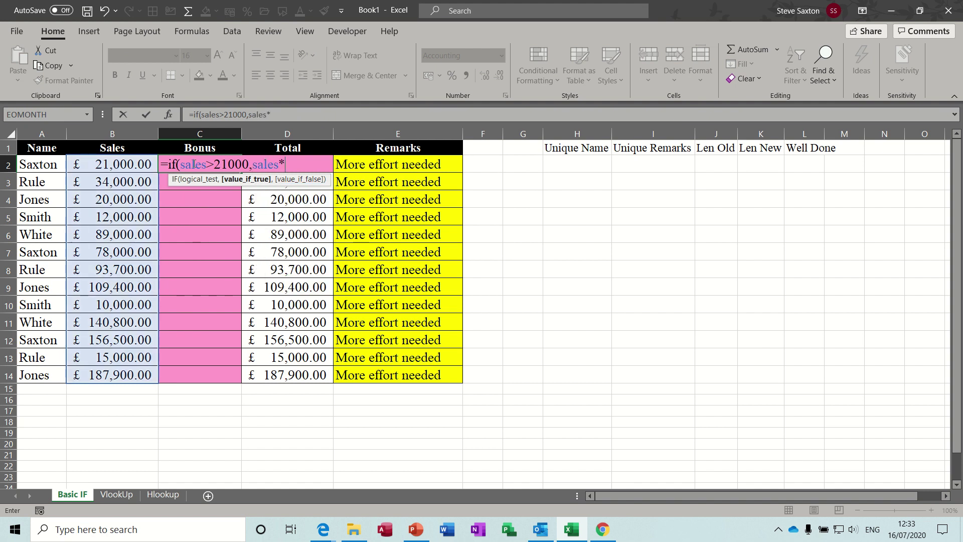
type("10%,0)")
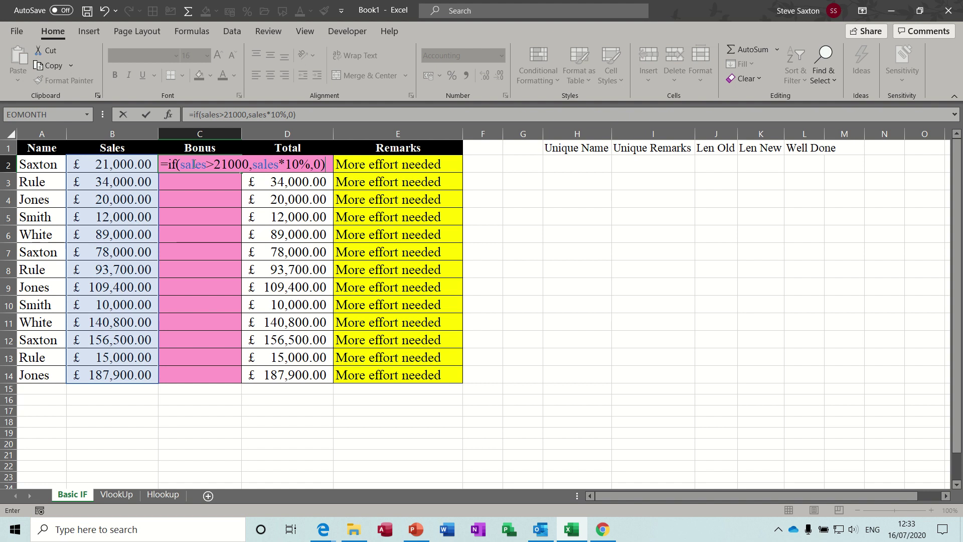
left_click(146, 114)
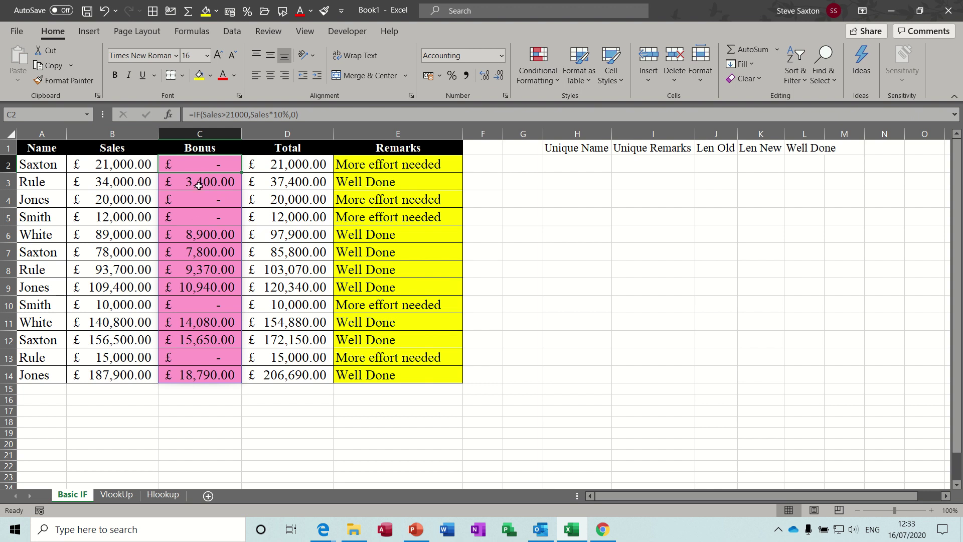
key("ctrl+z")
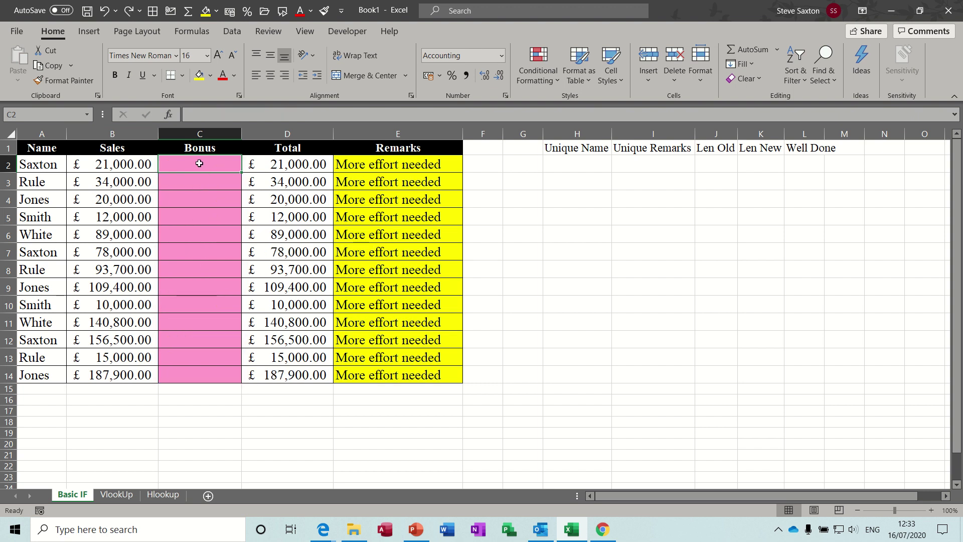
Step: Enter =if(sales>21000,sales*10%,) in C2, leaving the false value empty, and undo the entry
type("=")
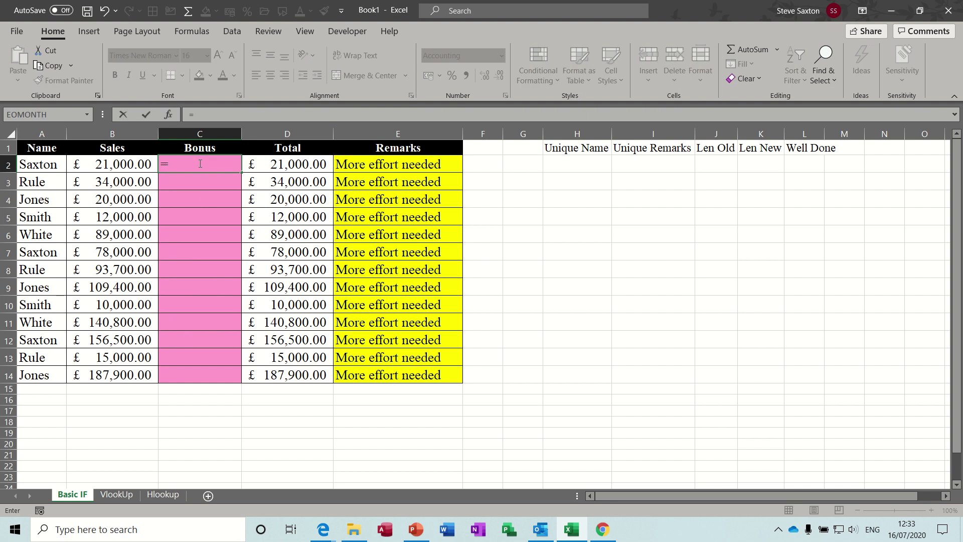
type("if(sales")
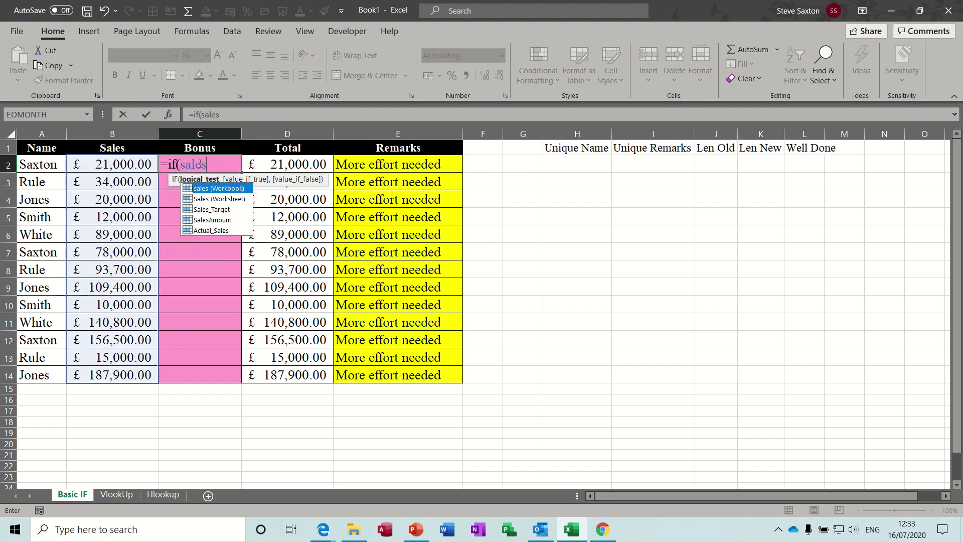
type(">21000")
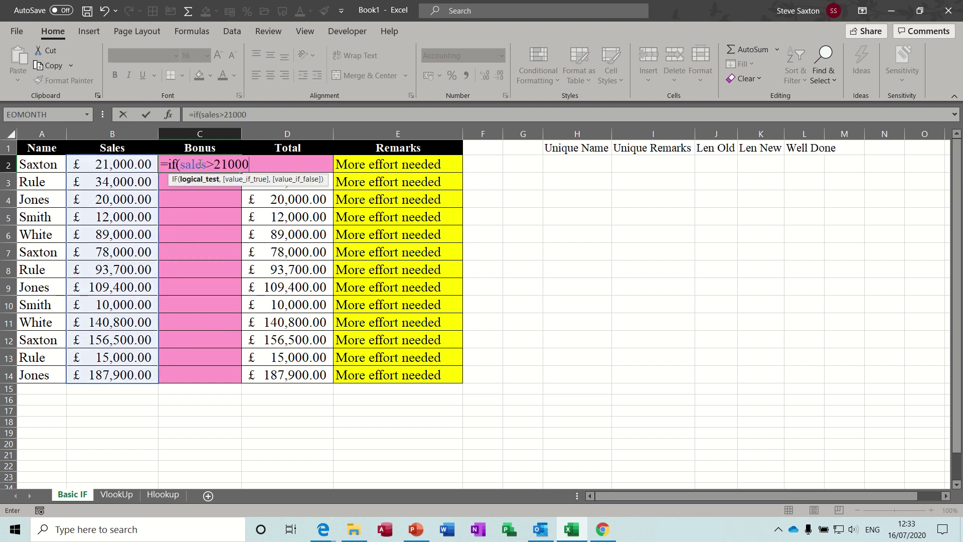
type(",")
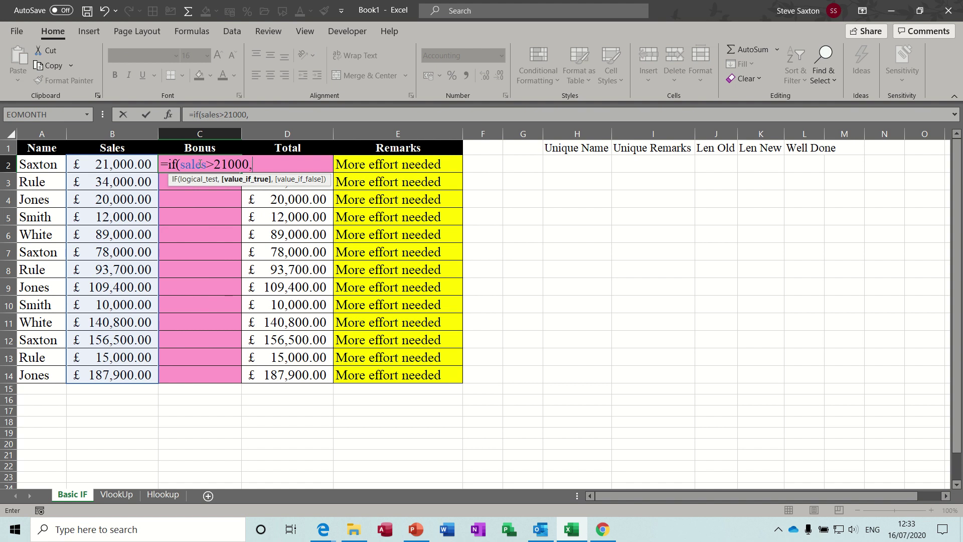
type("sales")
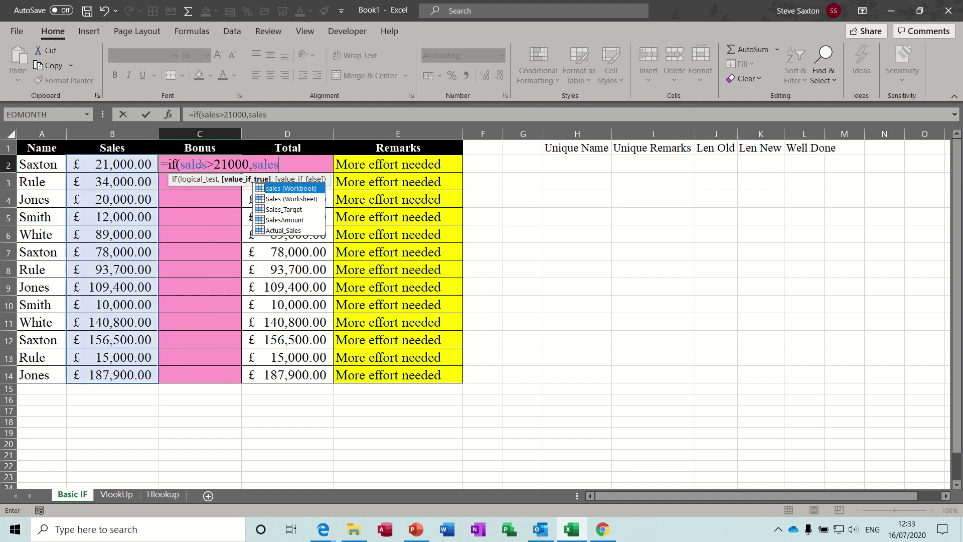
type("*1")
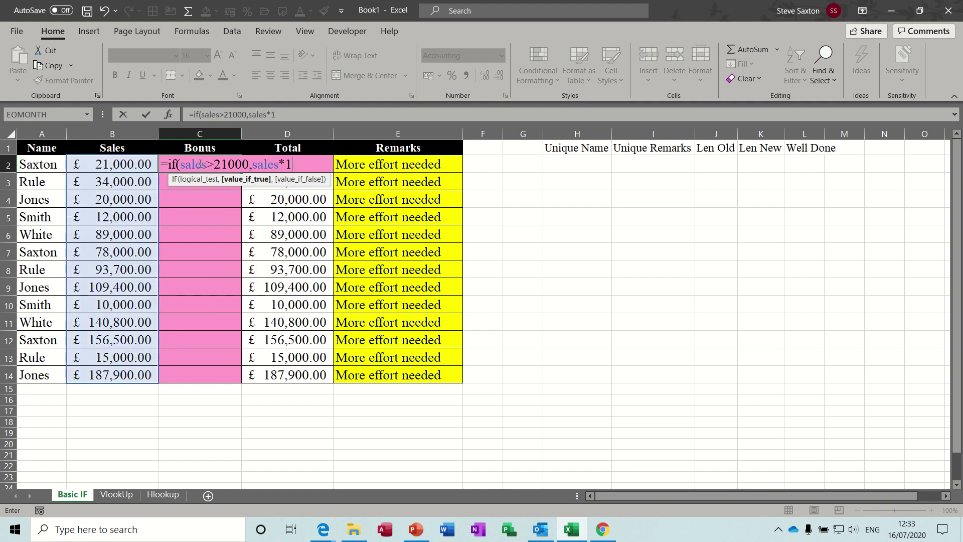
type("0%,)")
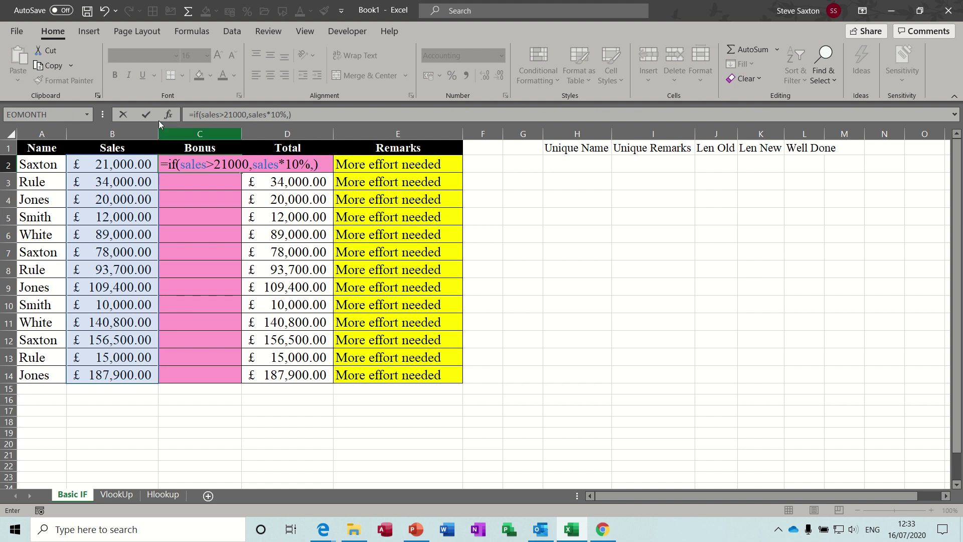
left_click(145, 114)
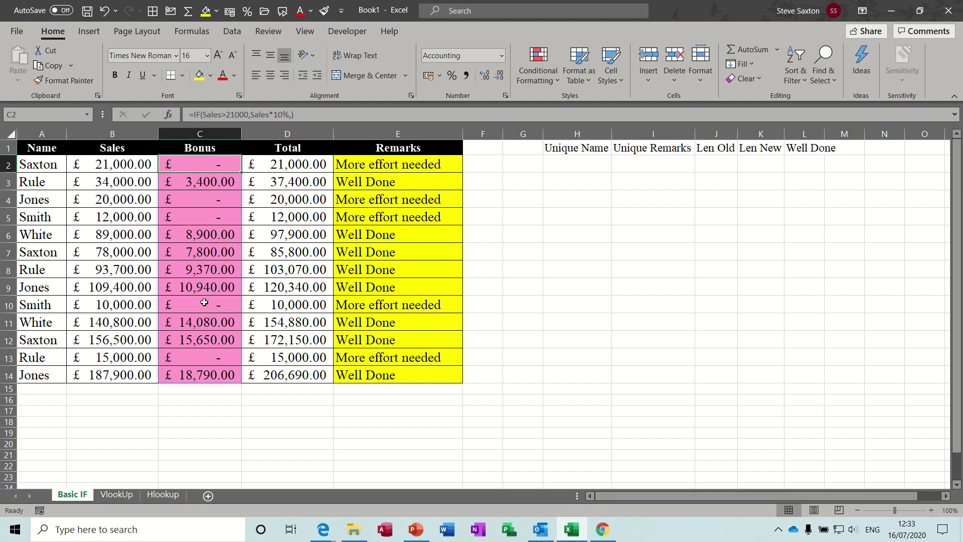
key("ctrl+z")
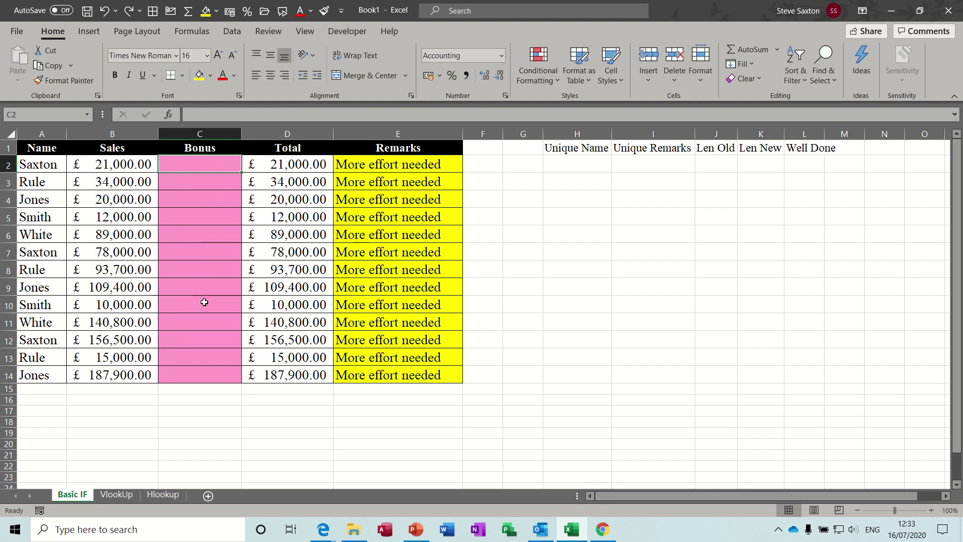
Step: Enter the value 234 in the Bonus column at C8
left_click(198, 270)
type("234")
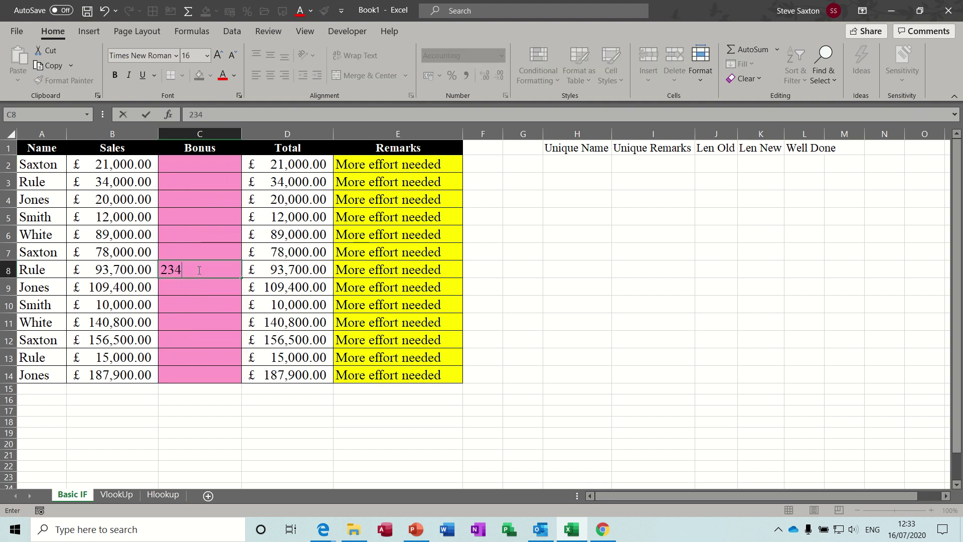
key("Return")
Step: Enter =if(sales>21000,sales*10%,) in C2, accepting the proposed formula correction, and clear the blocking value from C8
left_click(194, 164)
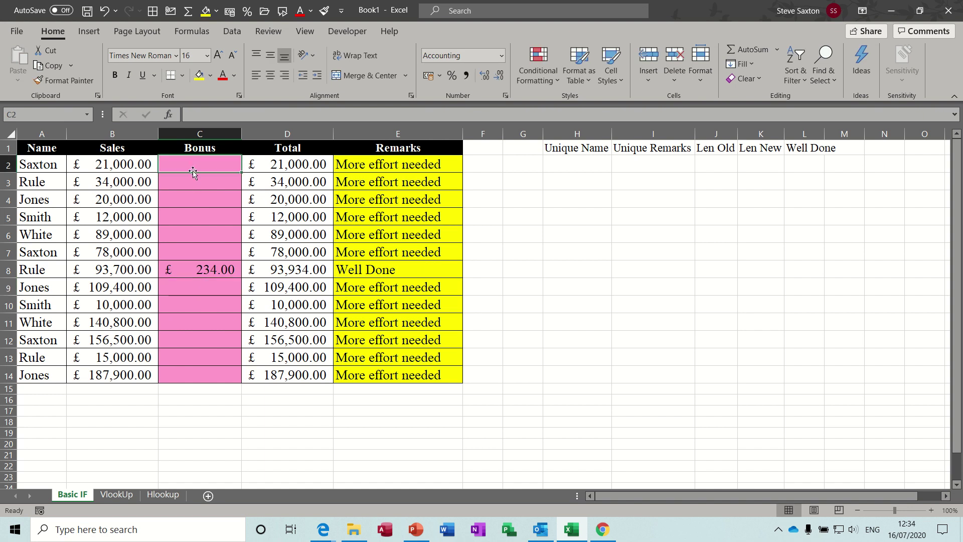
type("=i")
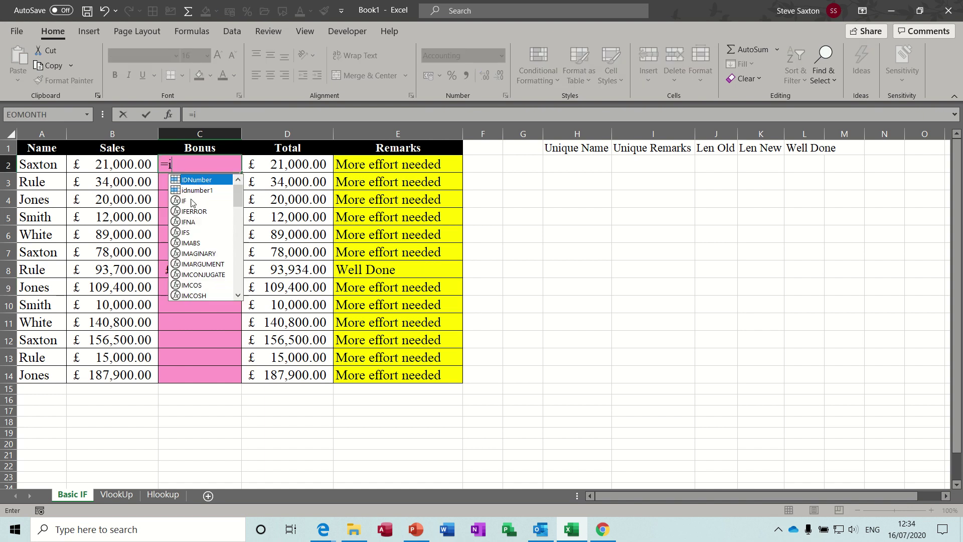
type("f(")
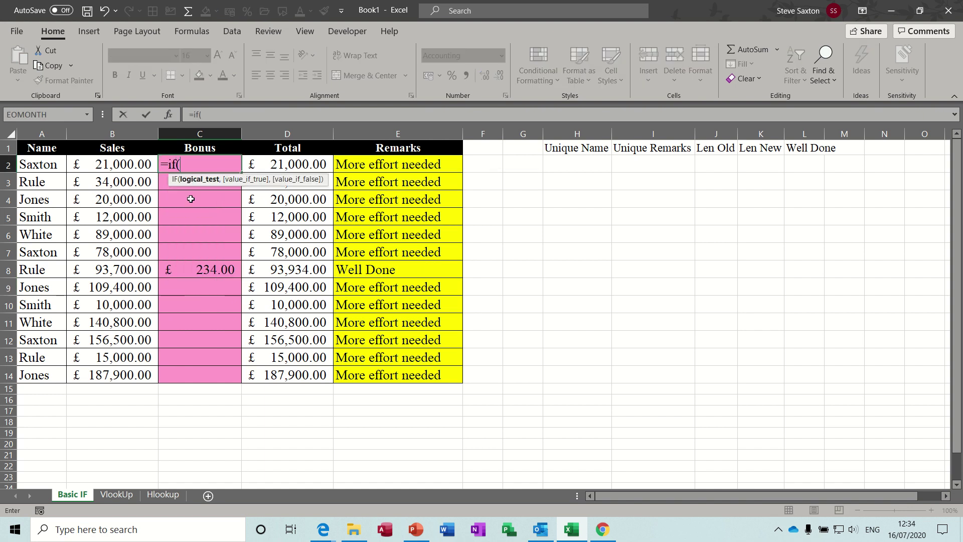
type("sales>2")
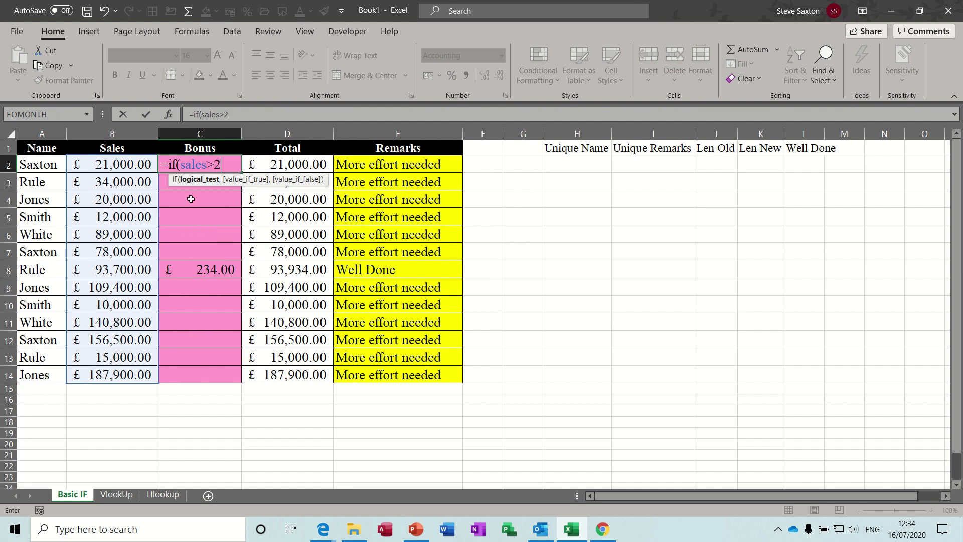
type("1000,")
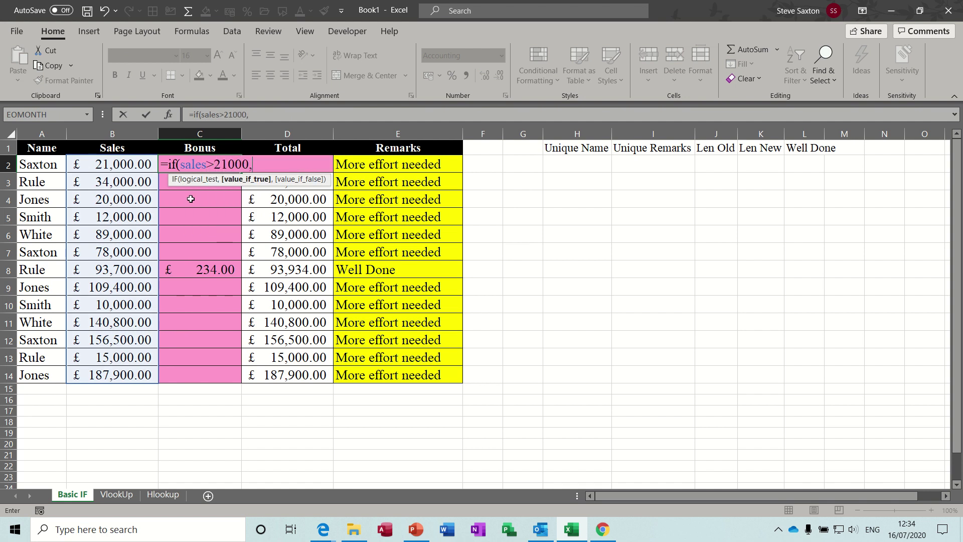
type("sales")
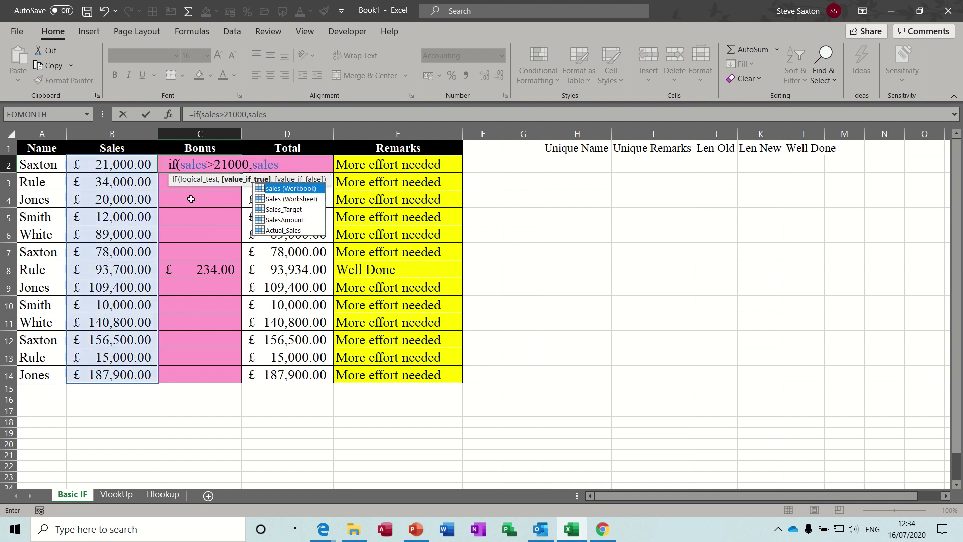
type("*10")
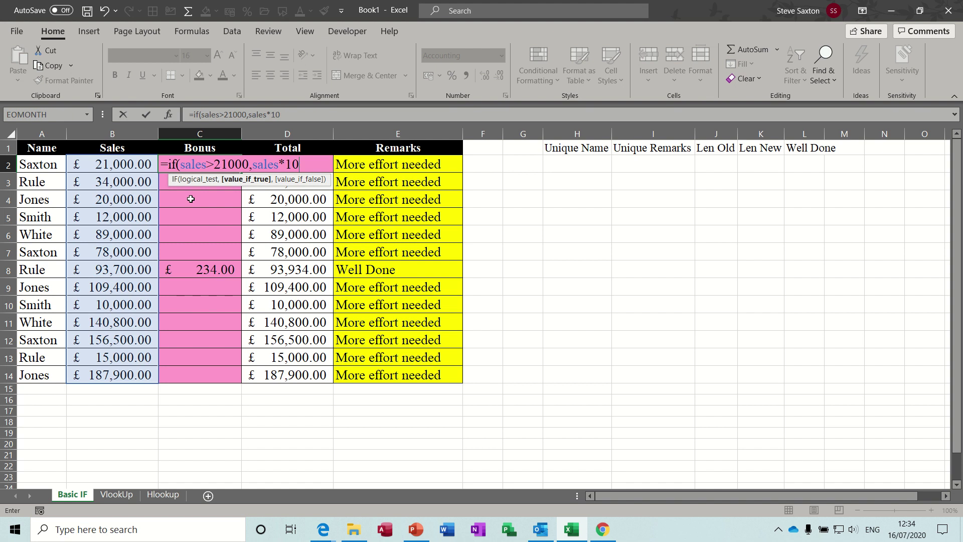
type("%,))")
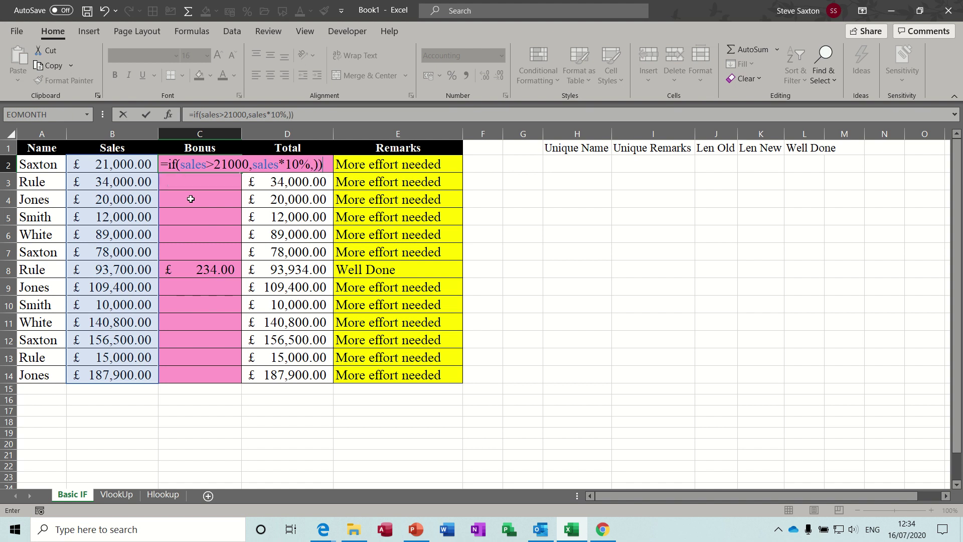
left_click(147, 115)
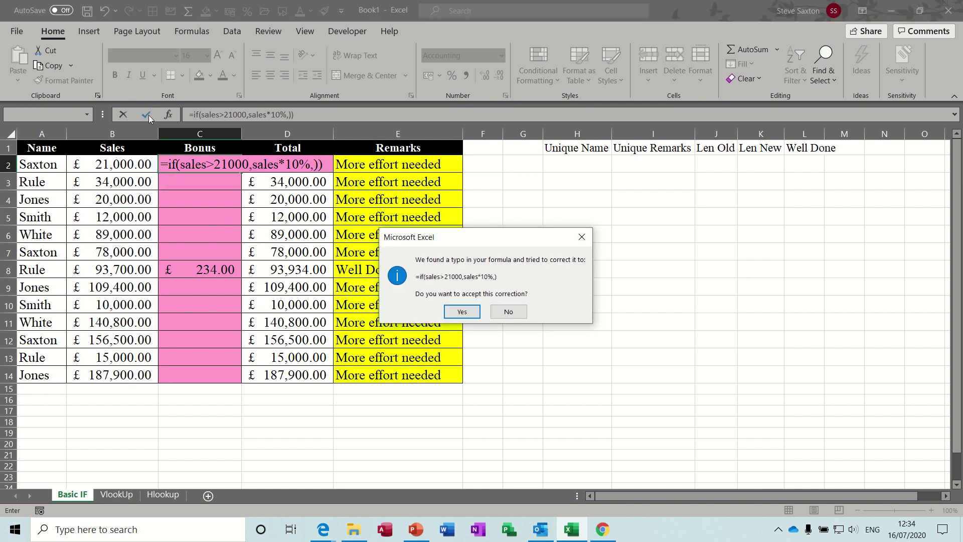
left_click(454, 310)
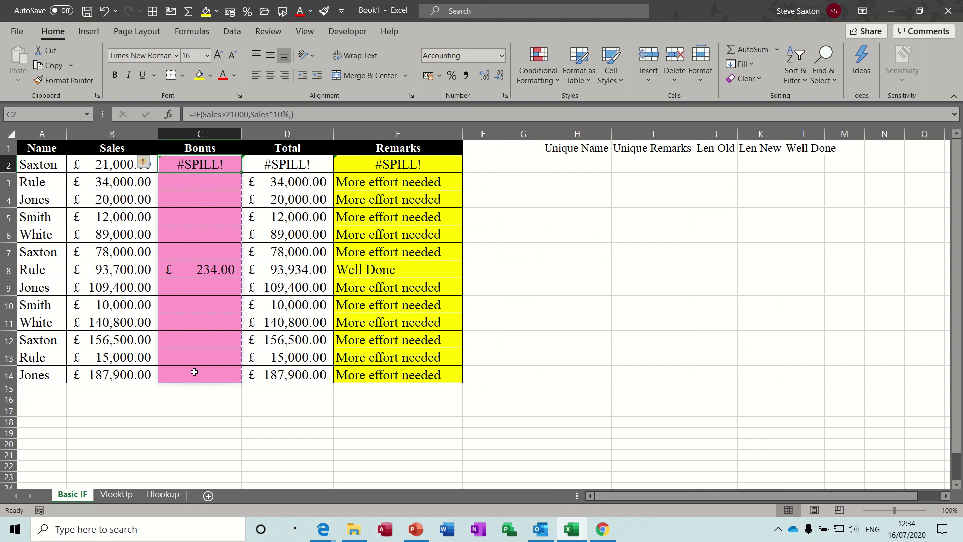
left_click(210, 270)
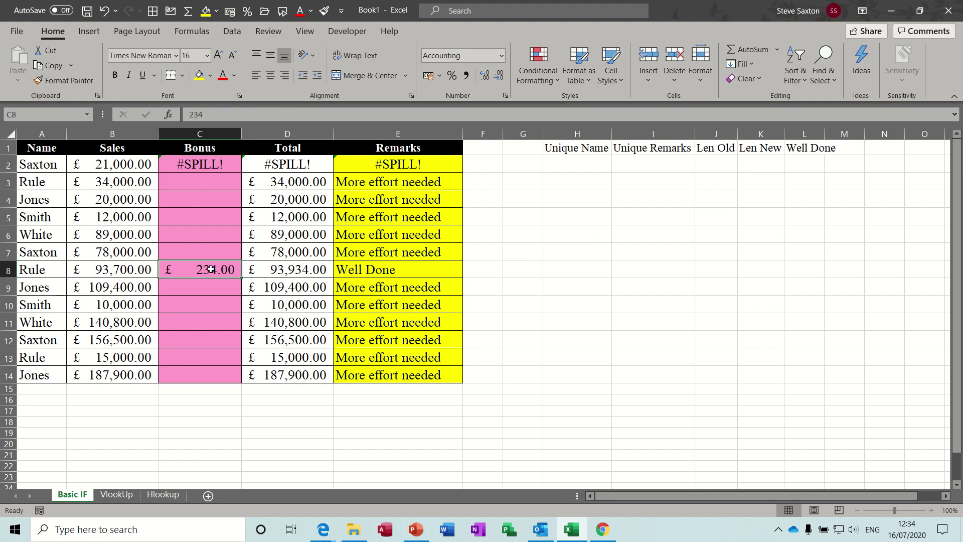
key("Delete")
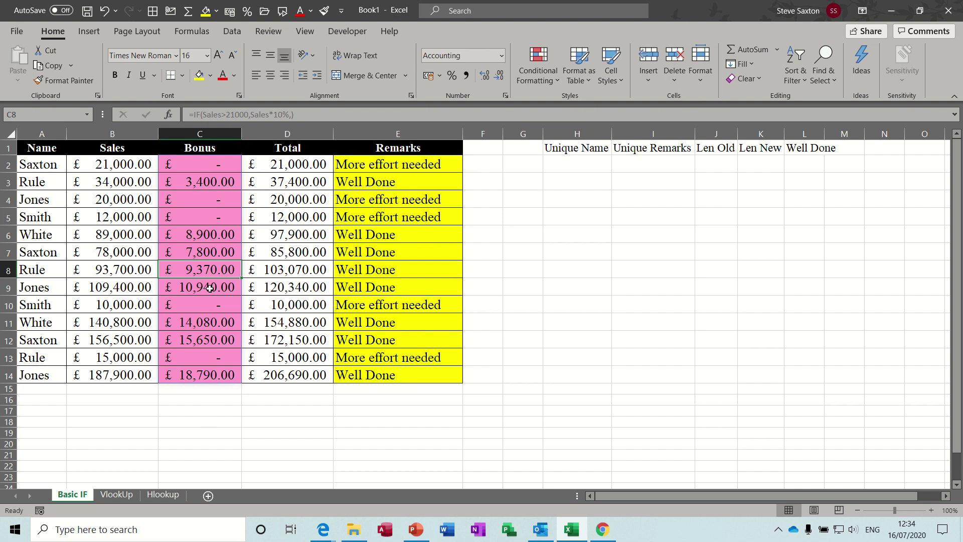
Step: Change the bonus rate in the C2 formula to 20%
left_click(202, 162)
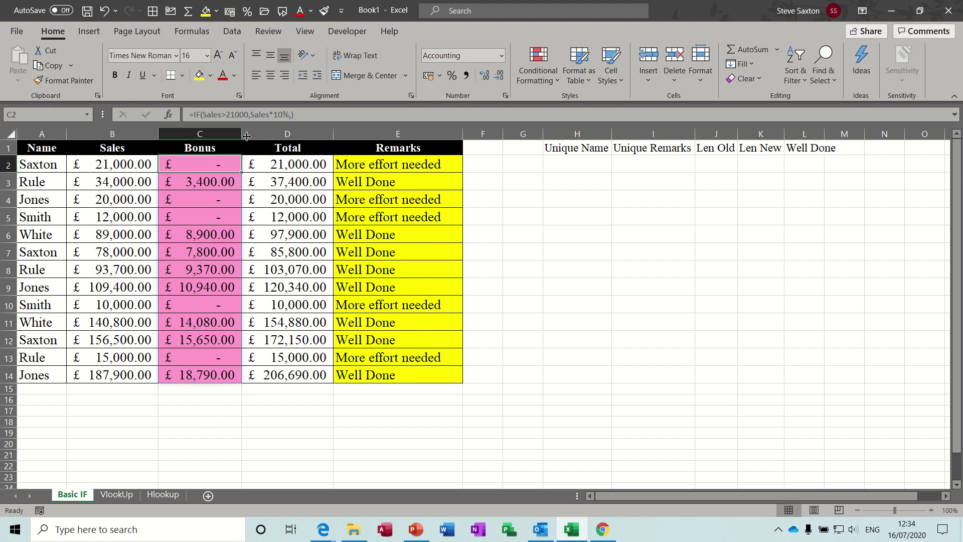
left_click(277, 115)
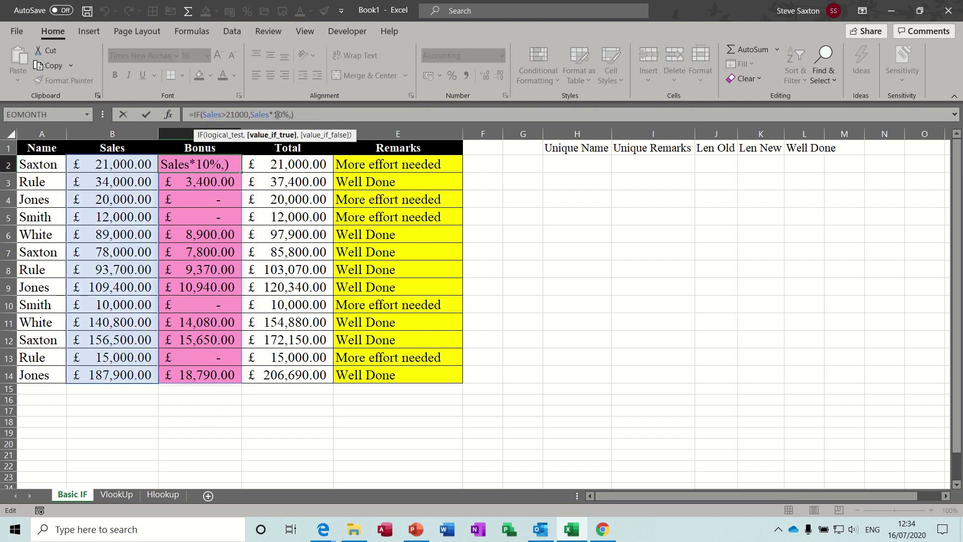
key("BackSpace")
type("2")
key("Return")
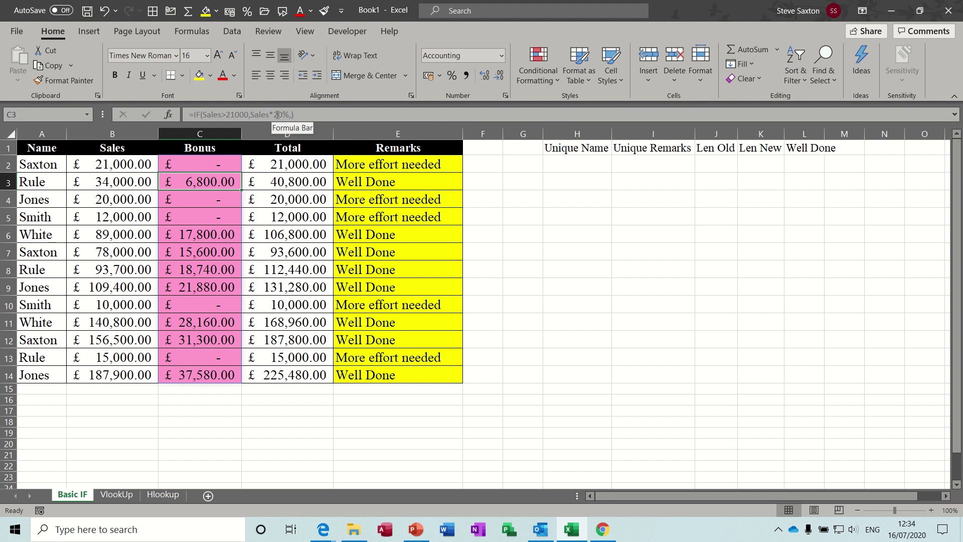
left_click(216, 160)
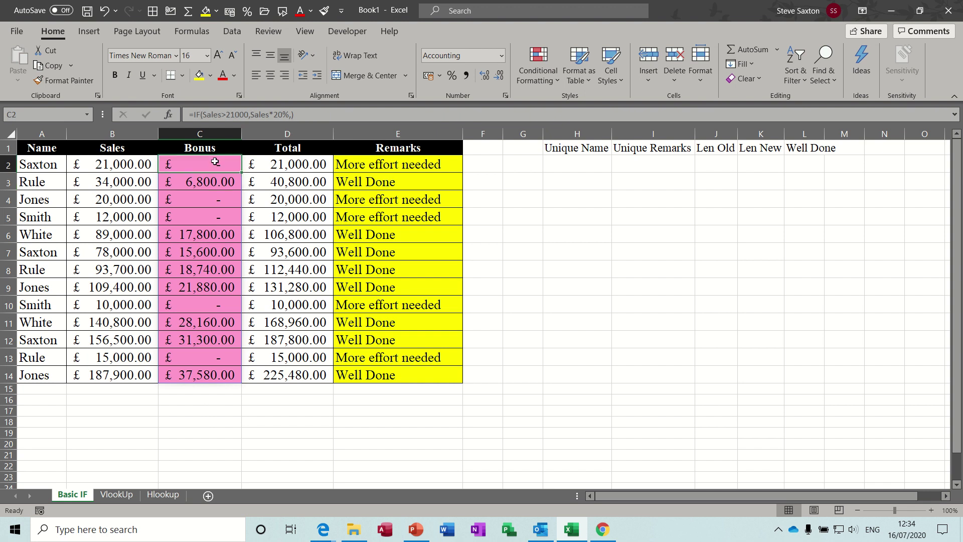
left_click(204, 114)
type("@")
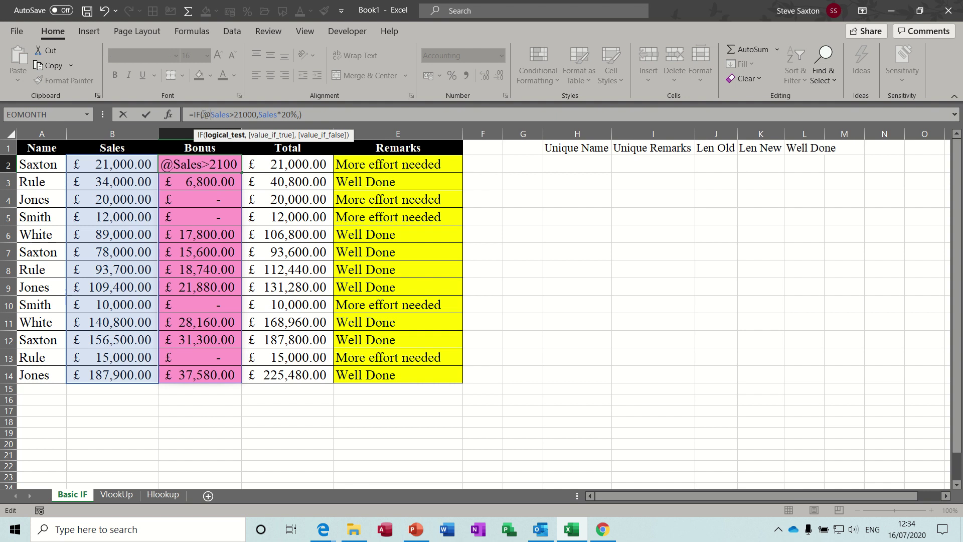
left_click(259, 114)
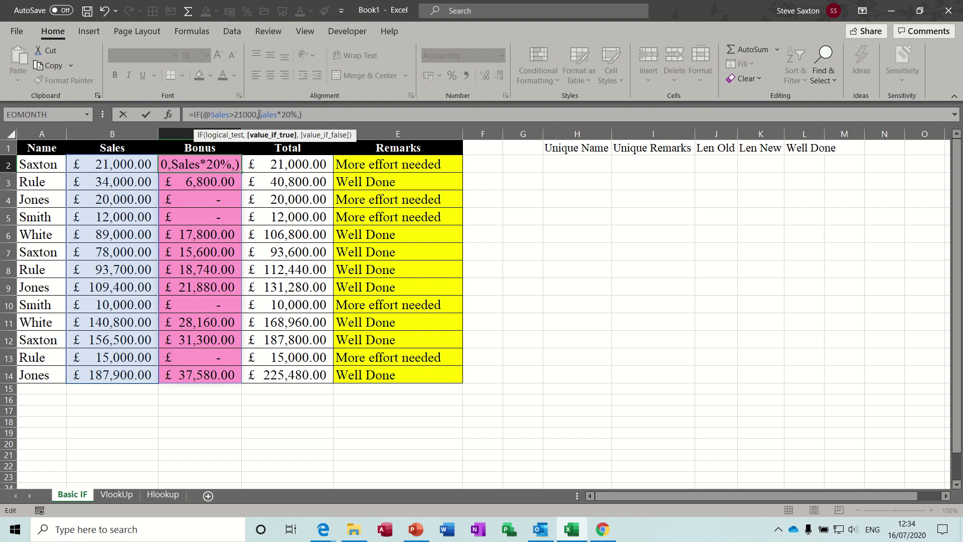
type("@")
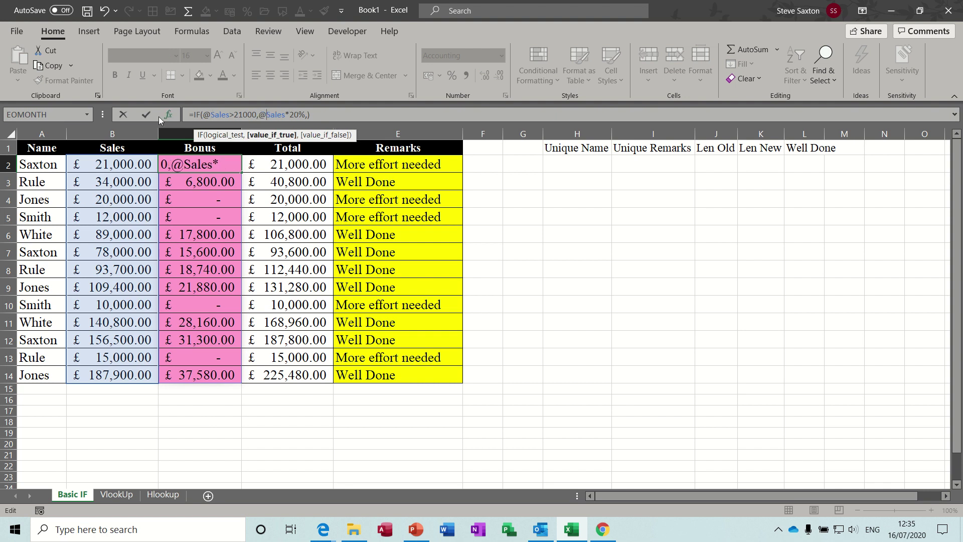
left_click(146, 114)
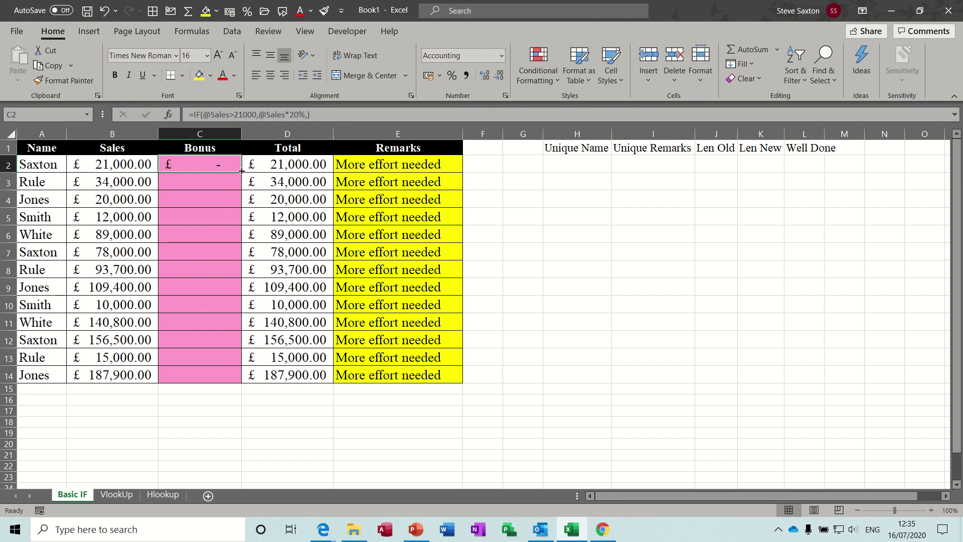
Step: Fill the C2 formula down the Bonus column to C14 and inspect the copied formula in C14
left_click_drag(241, 171, 240, 380)
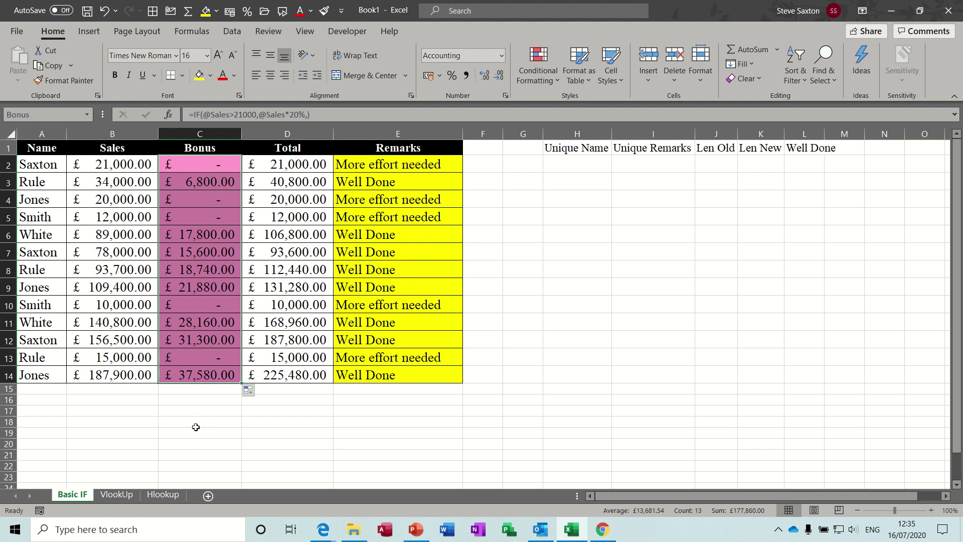
left_click_drag(197, 400, 197, 451)
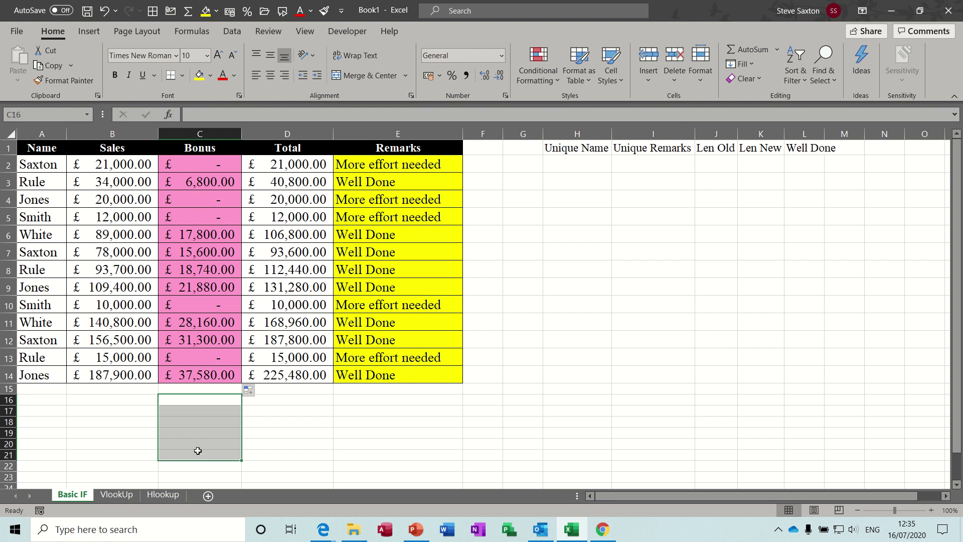
left_click(200, 375)
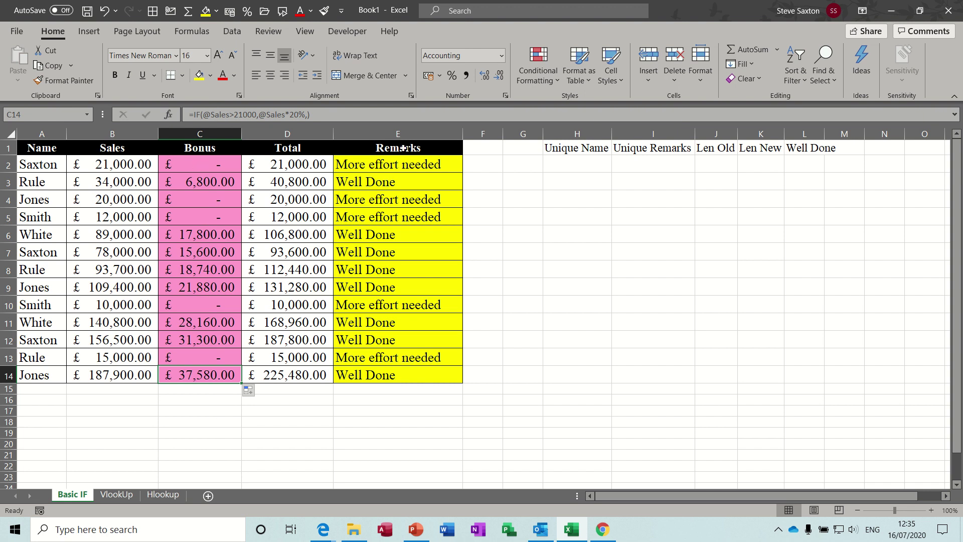
Step: Enter =UNIQUE(A2:A14) in H2 to list the distinct names under Unique Name
left_click(568, 163)
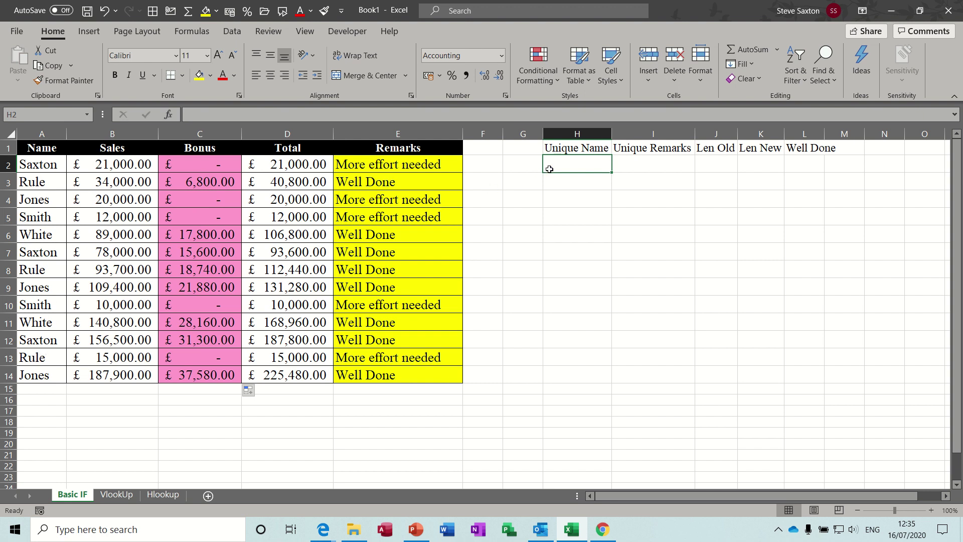
type("=")
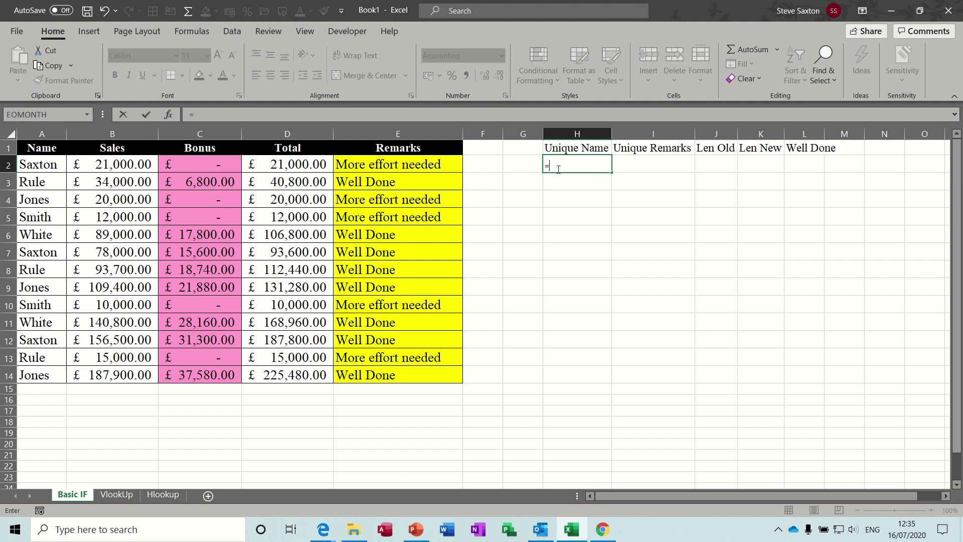
type("uni")
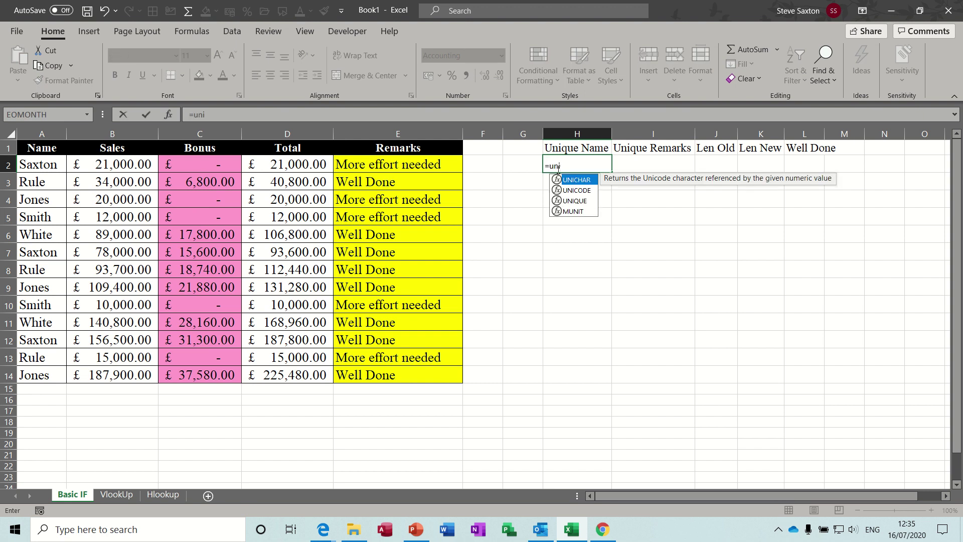
type("que(")
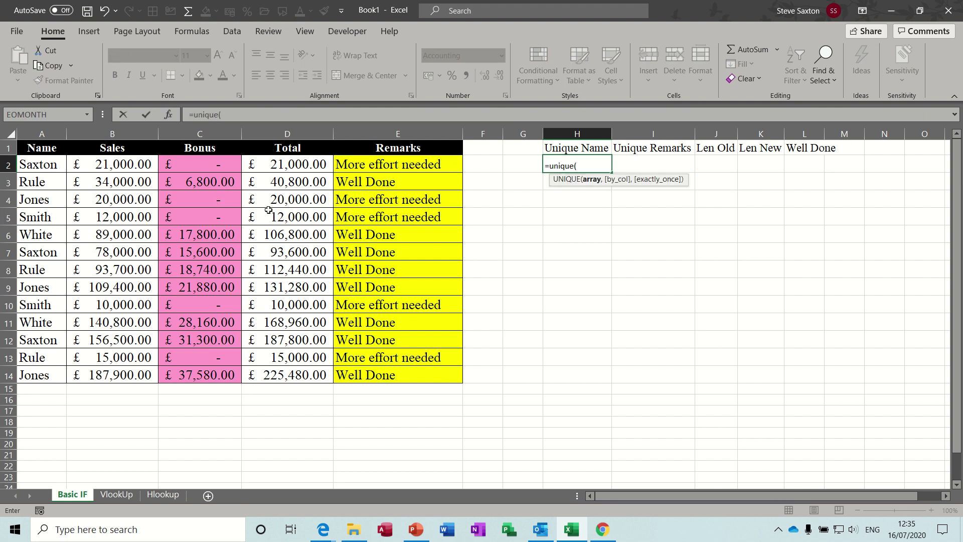
left_click(53, 165)
left_click_drag(53, 164, 83, 375)
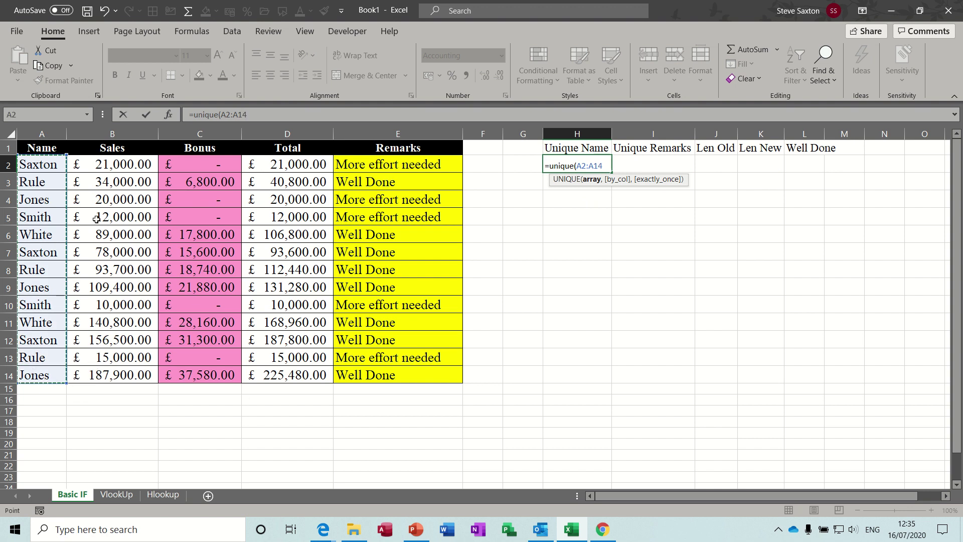
left_click(146, 117)
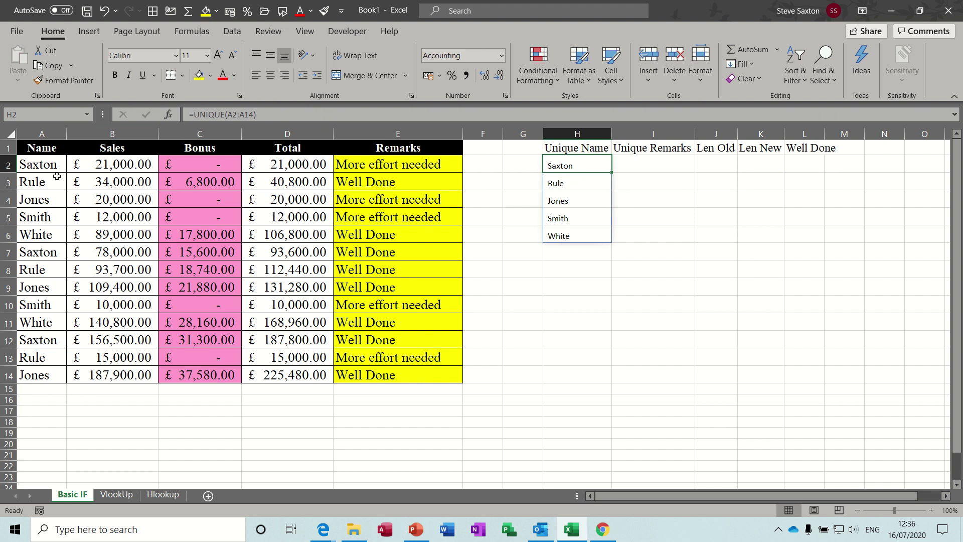
Step: Enter =UNIQUE(E2#) in I2 to list the distinct remarks from the spilled Remarks range
left_click(651, 166)
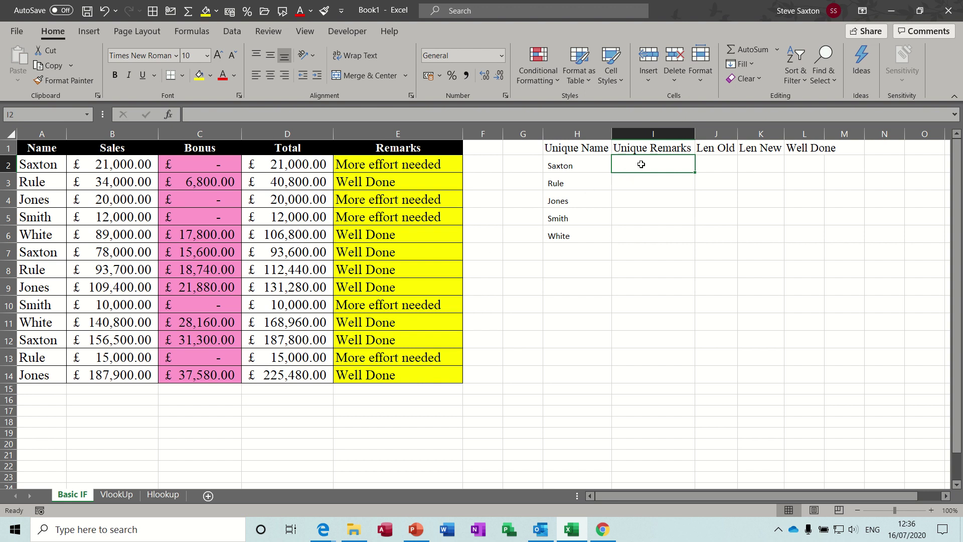
type("=uni")
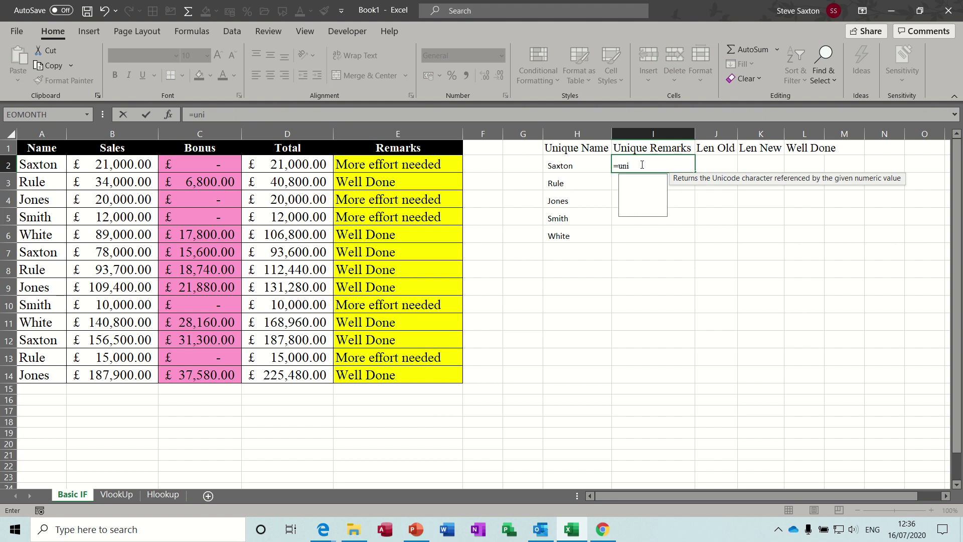
type("que(")
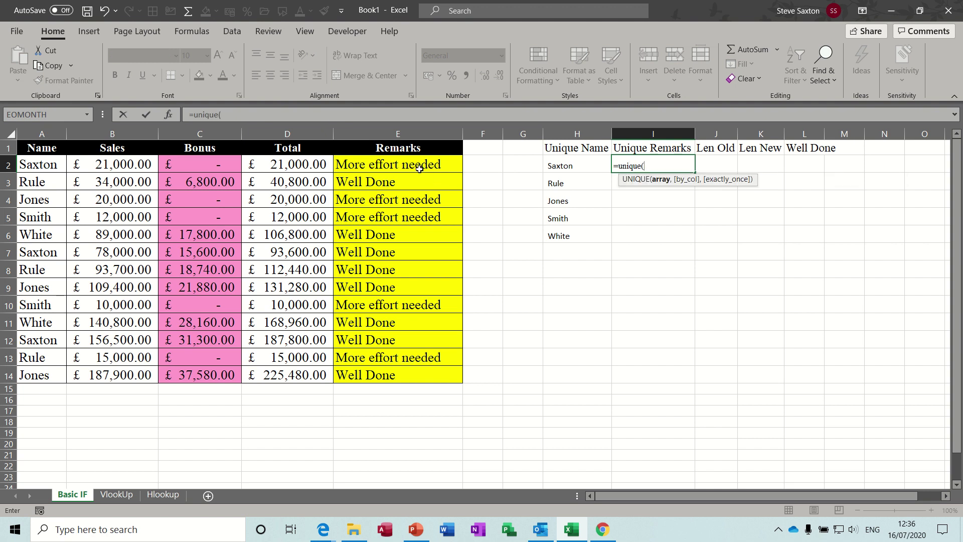
left_click_drag(420, 168, 401, 373)
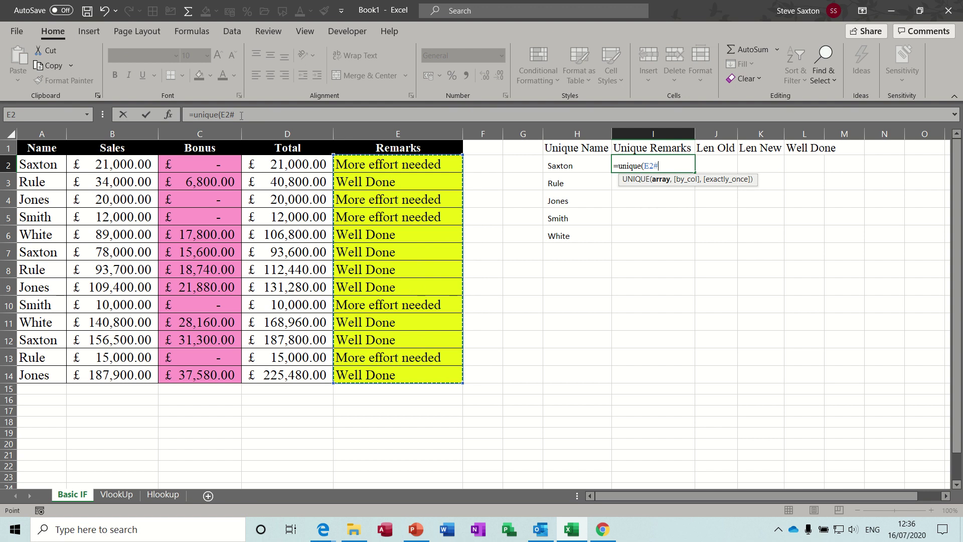
left_click(146, 114)
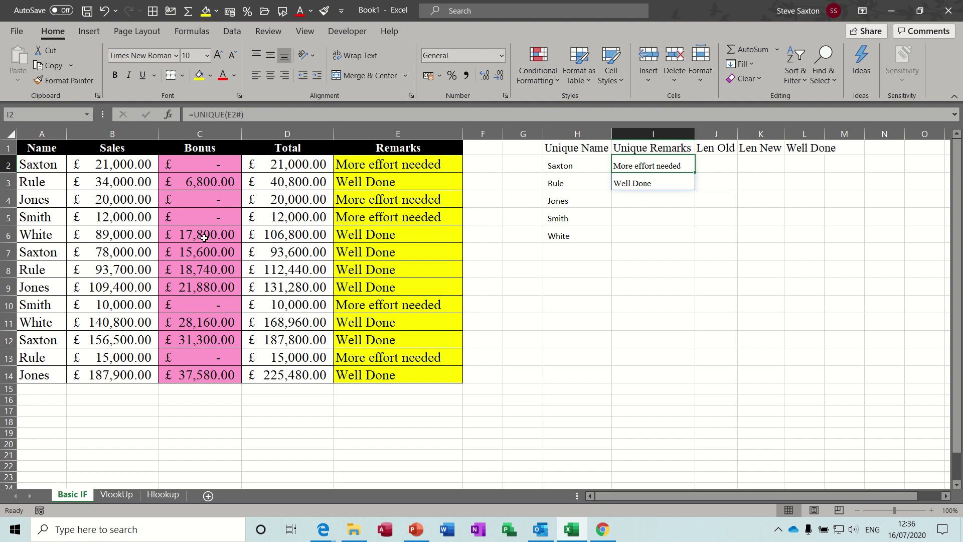
Step: Replace the name in A9 with a different surname to test the Unique Name list, and undo the change
double_click(44, 287)
type("Gree")
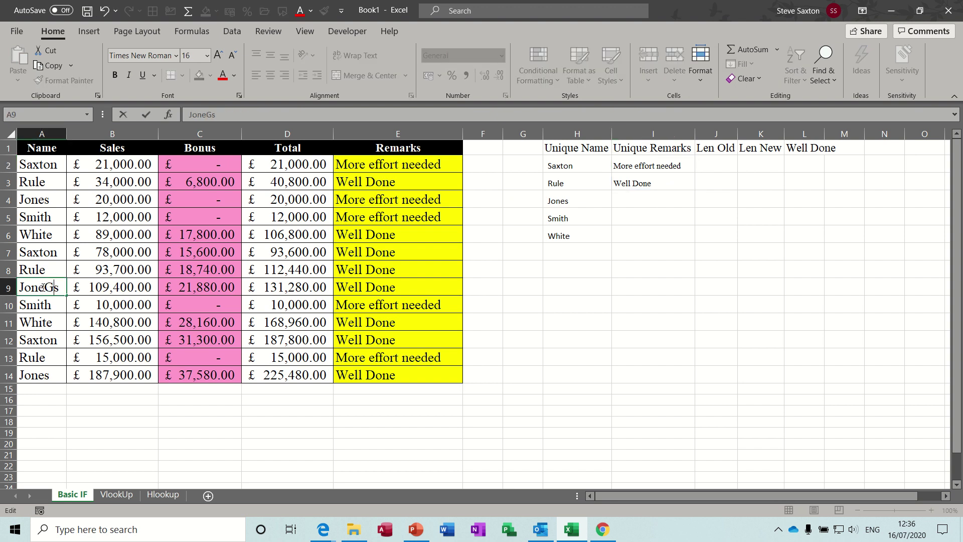
key("BackSpace")
key("BackSpace")
key("BackSpace")
key("BackSpace")
key("BackSpace")
key("BackSpace")
key("BackSpace")
key("BackSpace")
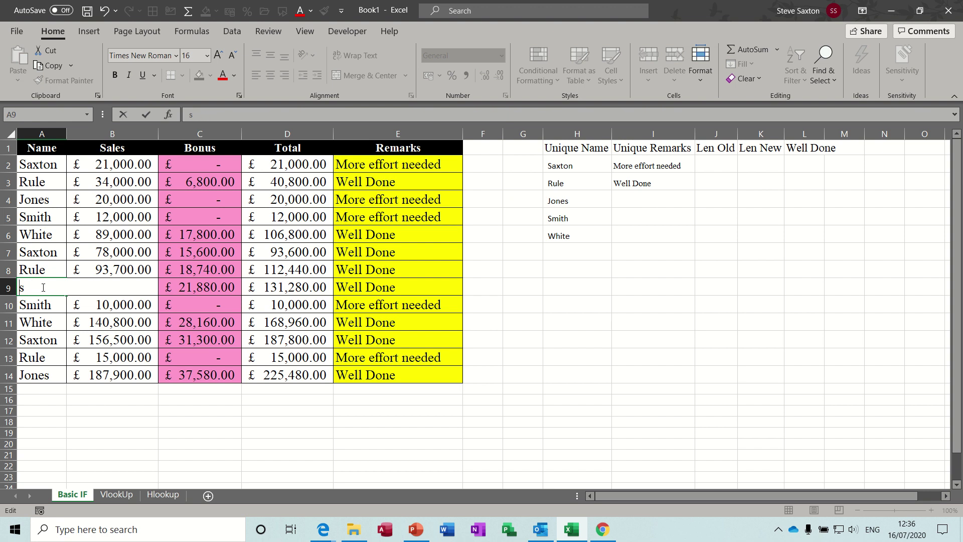
type("Green")
key("Return")
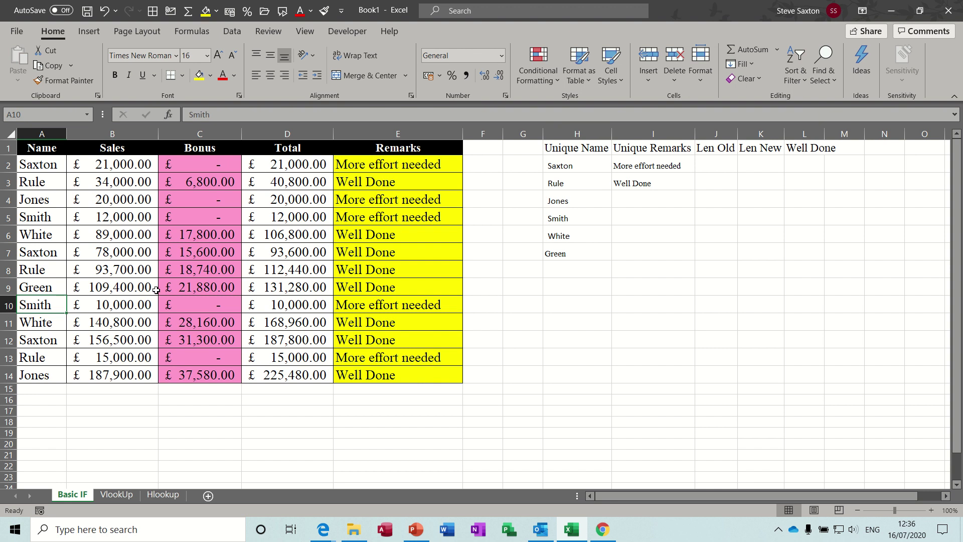
key("ctrl+z")
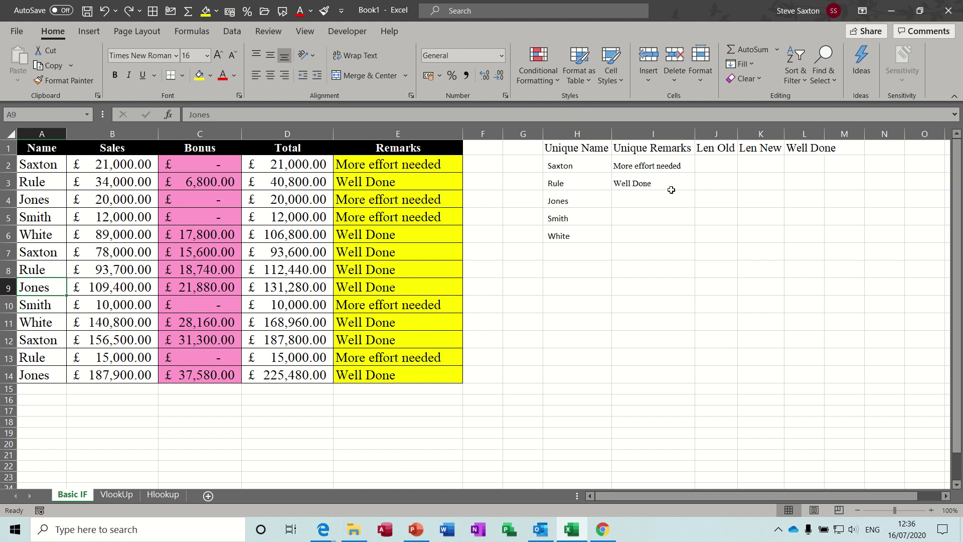
Step: Enter =LEN(A2) in J2 under Len Old to count the characters of the first name
left_click(715, 163)
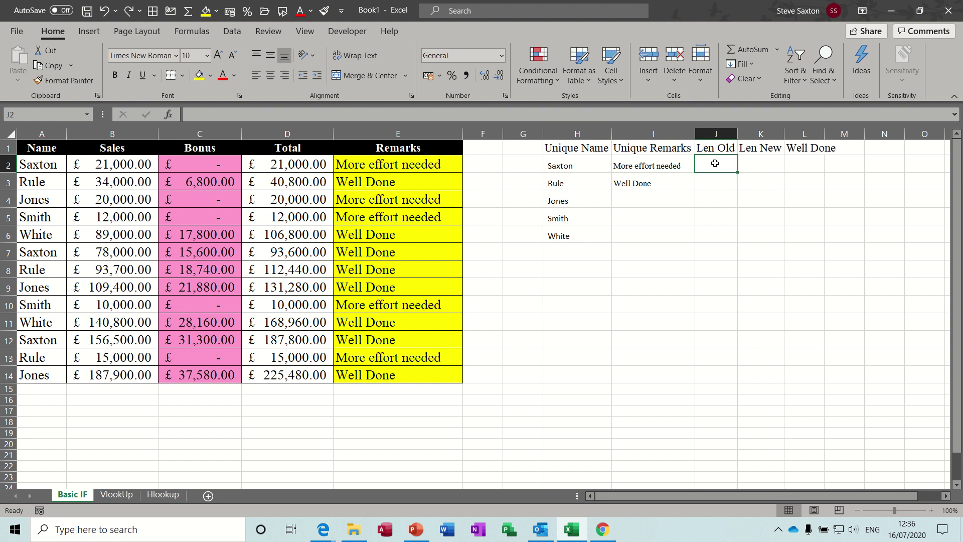
type("=len(")
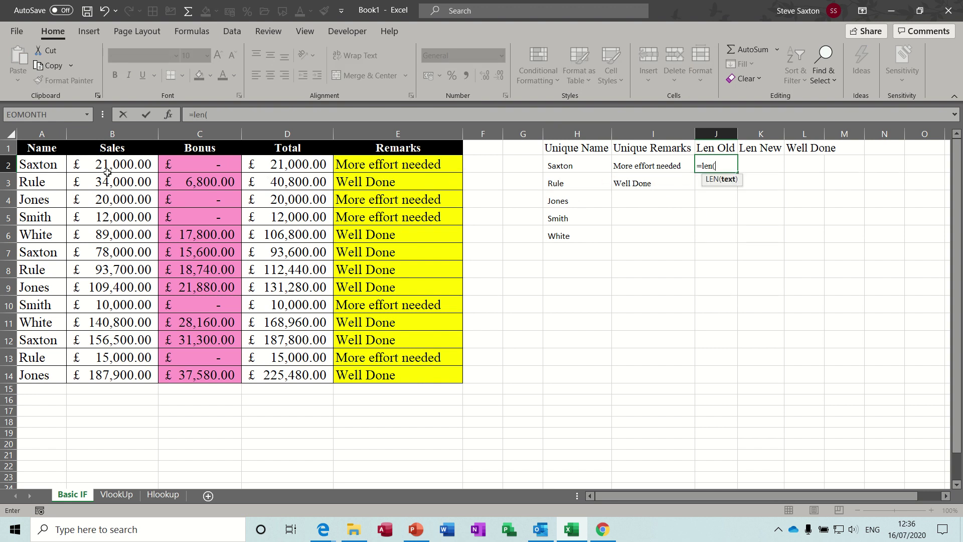
left_click(52, 165)
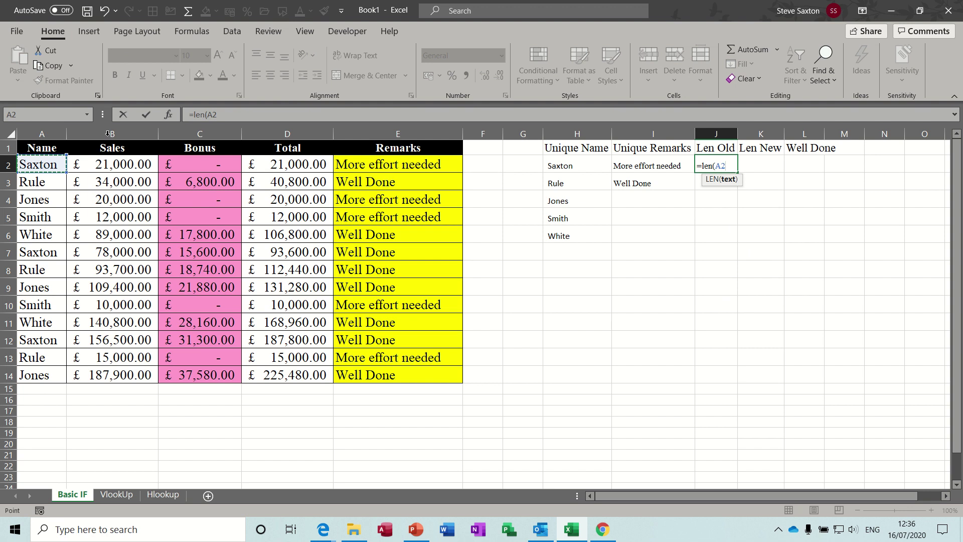
left_click(232, 113)
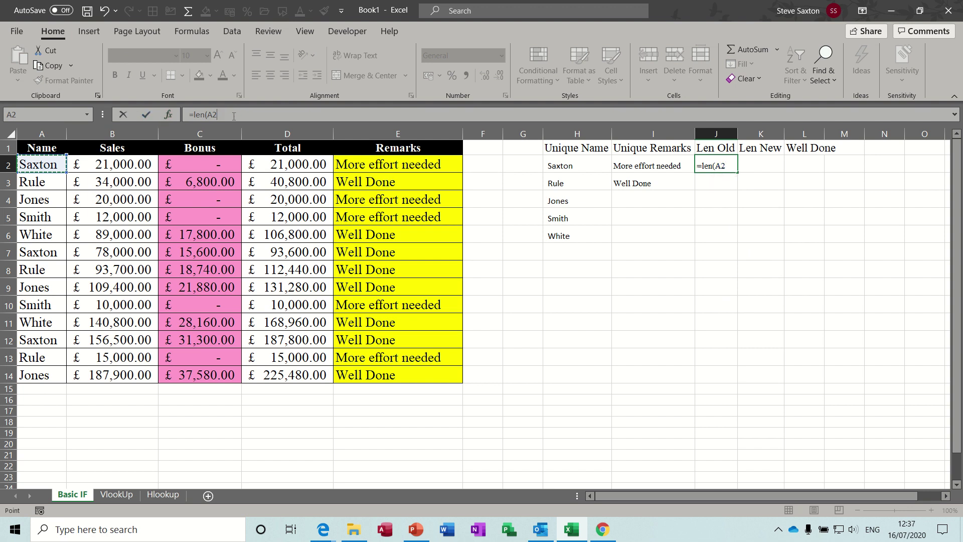
type(")")
left_click(146, 115)
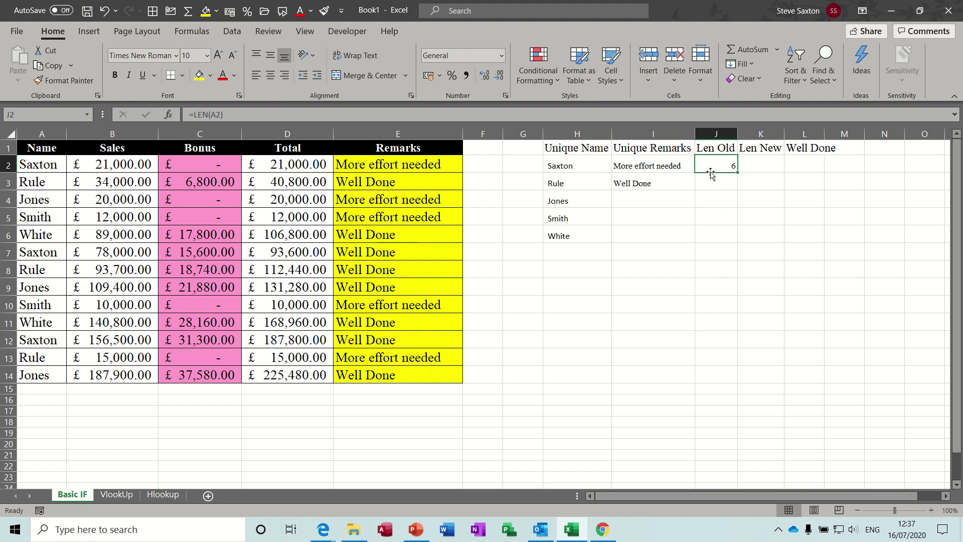
Step: Enter =LEN(A2:A14) in K2 under Len New to spill the character counts for all the names
left_click(765, 163)
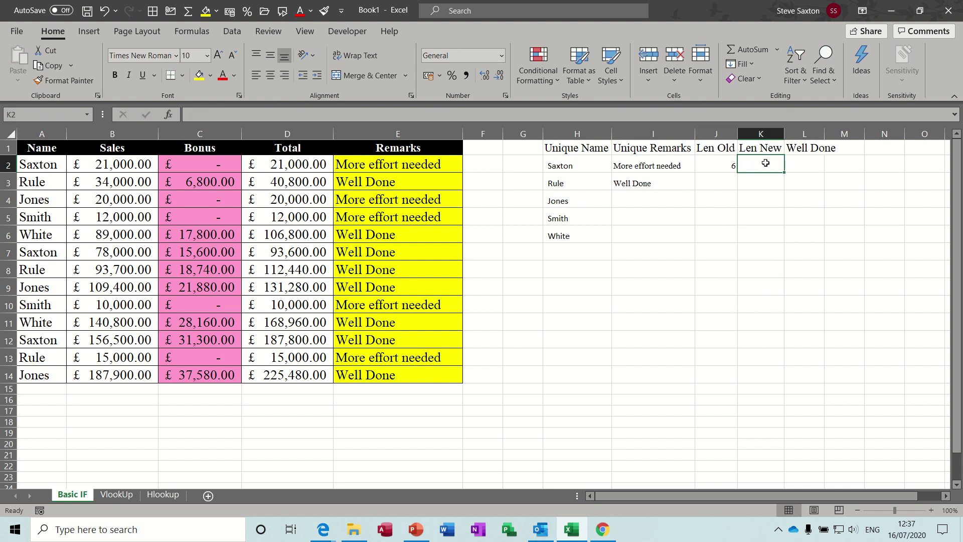
left_click(721, 164)
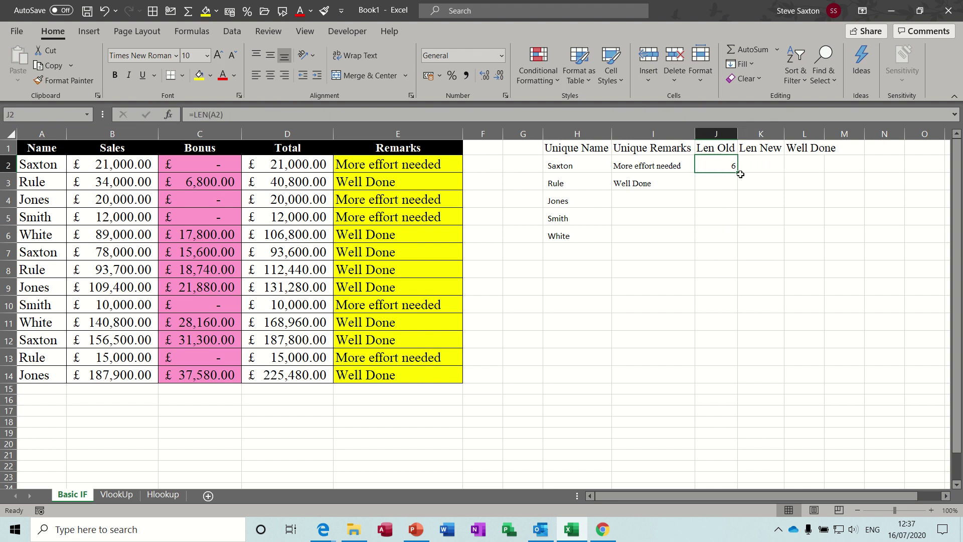
mouse_move(737, 174)
left_mouse_down()
mouse_move(740, 376)
mouse_move(738, 175)
left_mouse_up()
left_click(766, 162)
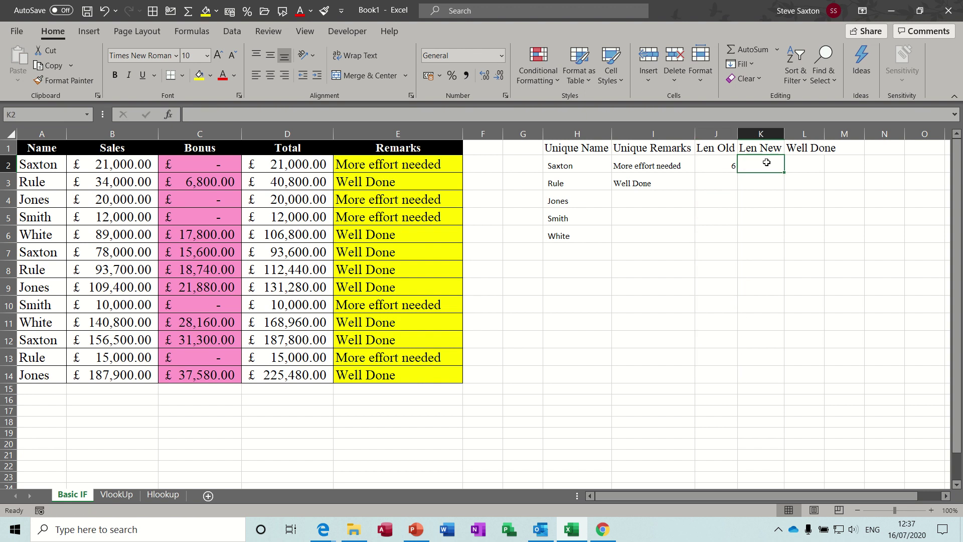
type("=")
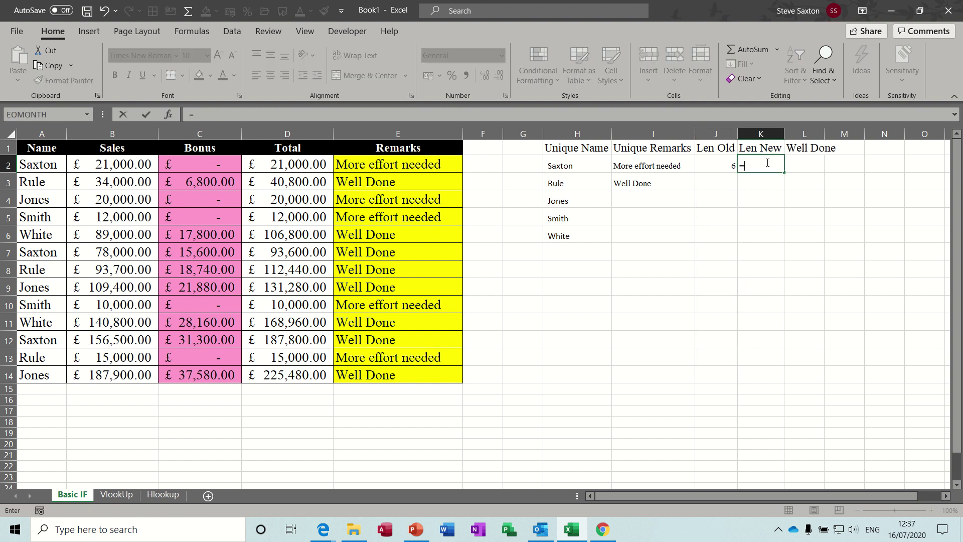
type("len(")
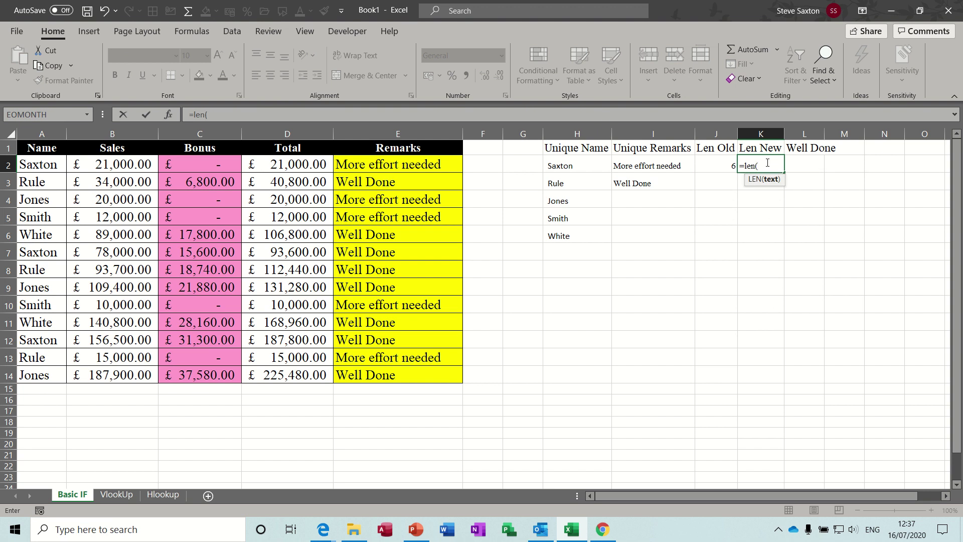
left_click_drag(48, 166, 40, 376)
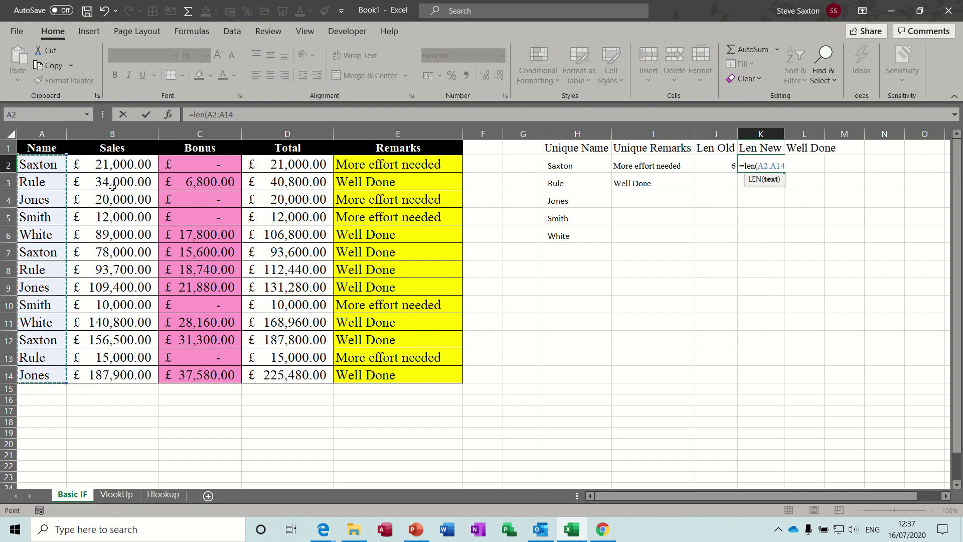
left_click(147, 117)
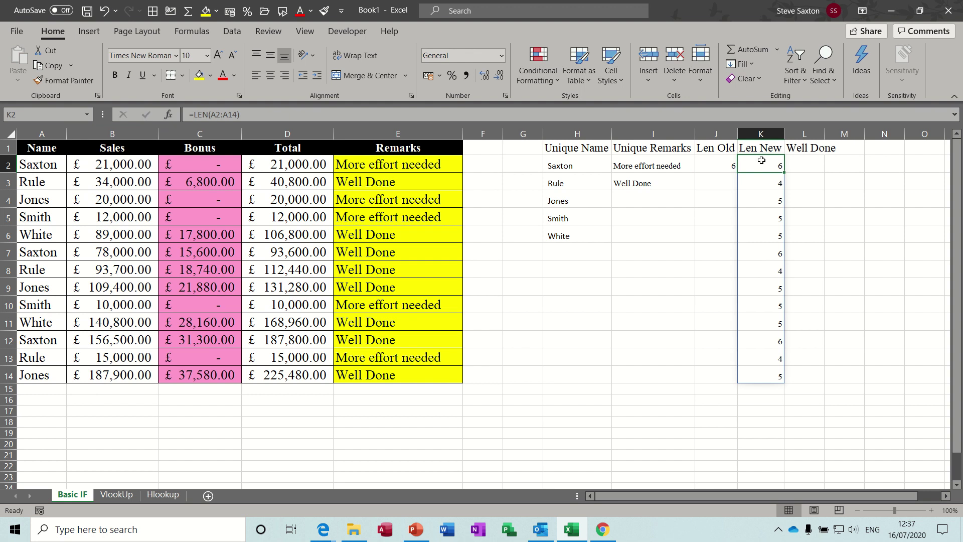
Step: Open the VlookUp sheet and examine the named ranges input in the CODE column and data in the product table
left_click(811, 162)
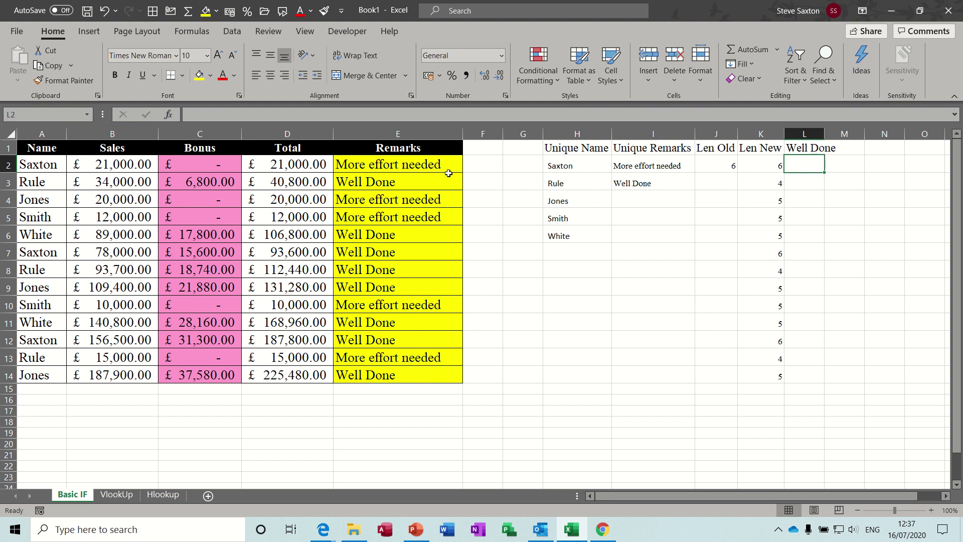
left_click(118, 495)
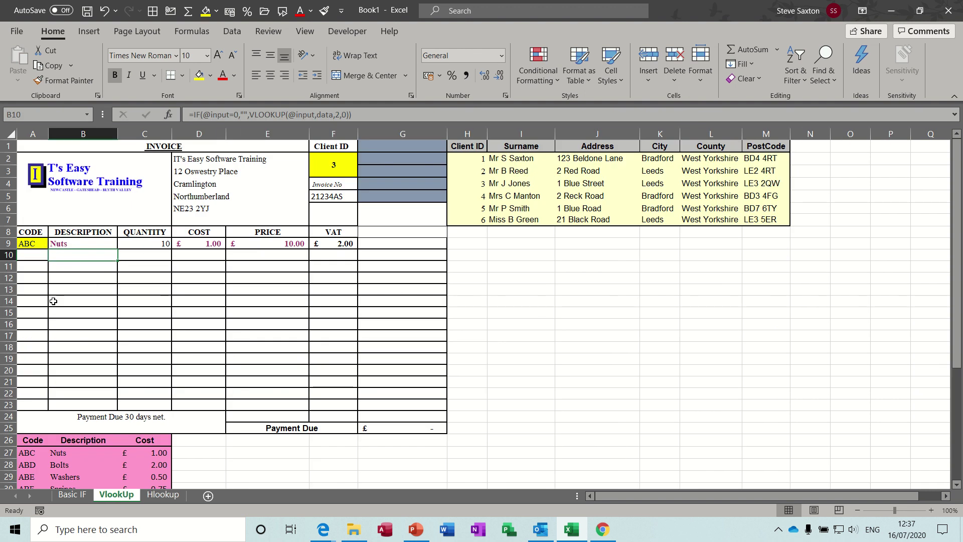
left_click(29, 244)
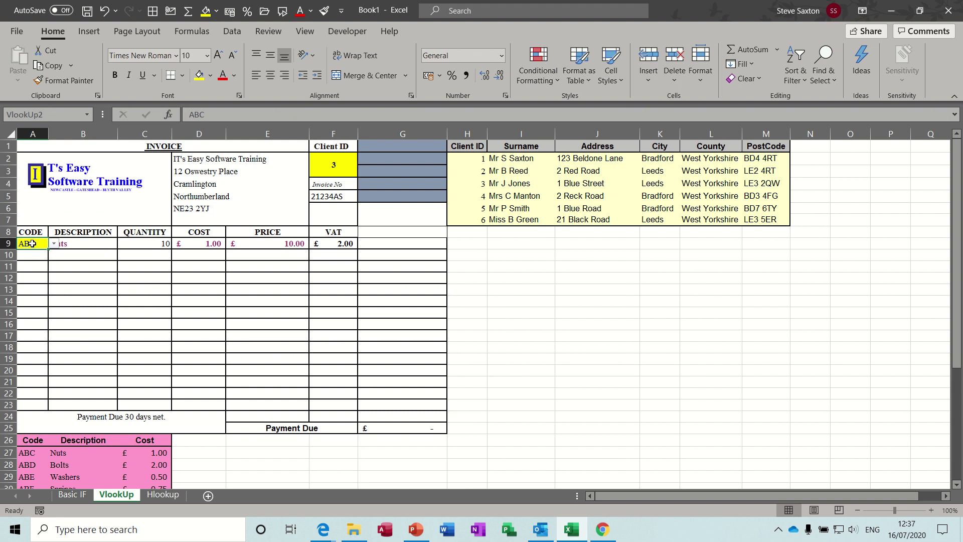
left_click_drag(32, 244, 28, 404)
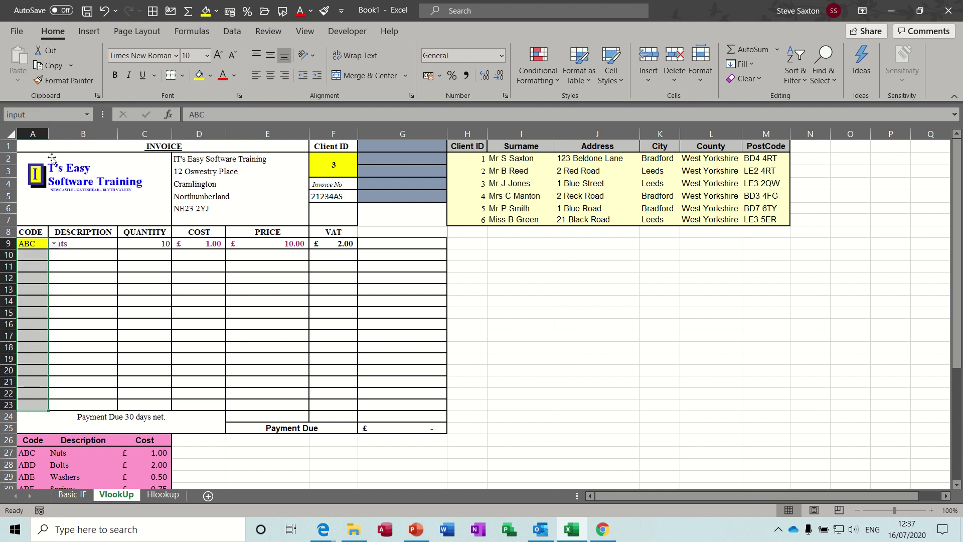
left_click(82, 360)
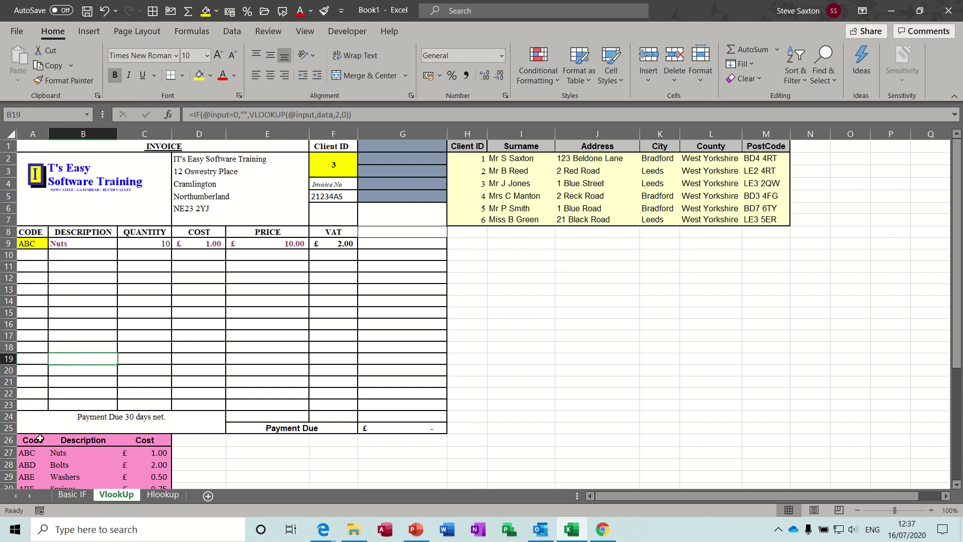
left_click_drag(33, 440, 143, 466)
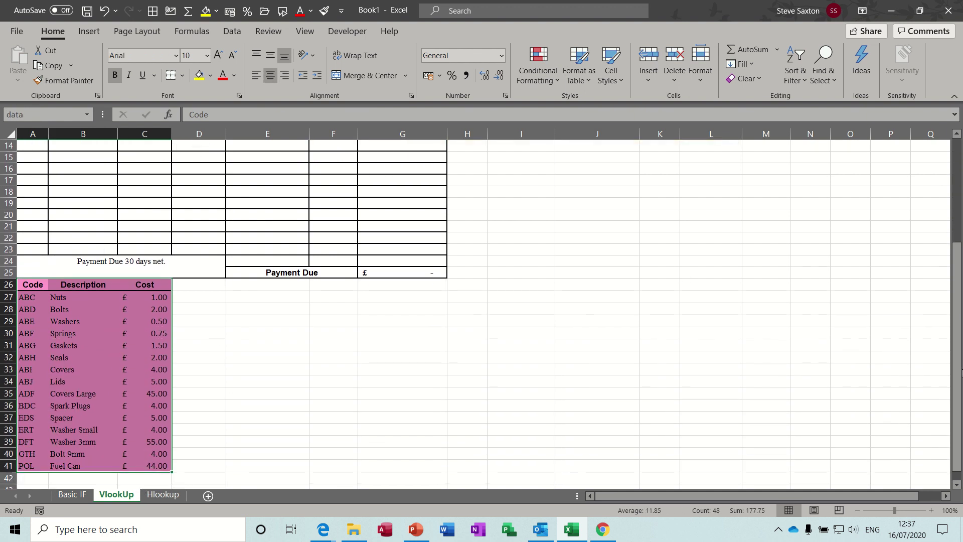
left_click_drag(957, 281, 941, 195)
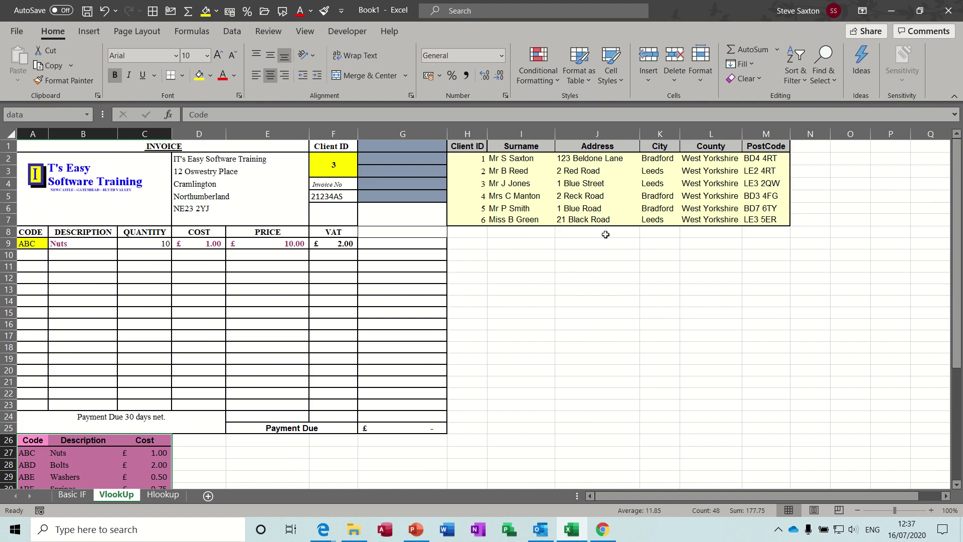
Step: Remove the @ operator from both input references so the B9 formula reads =IF(input=0,"",VLOOKUP(input,data,2,0))
left_click(84, 244)
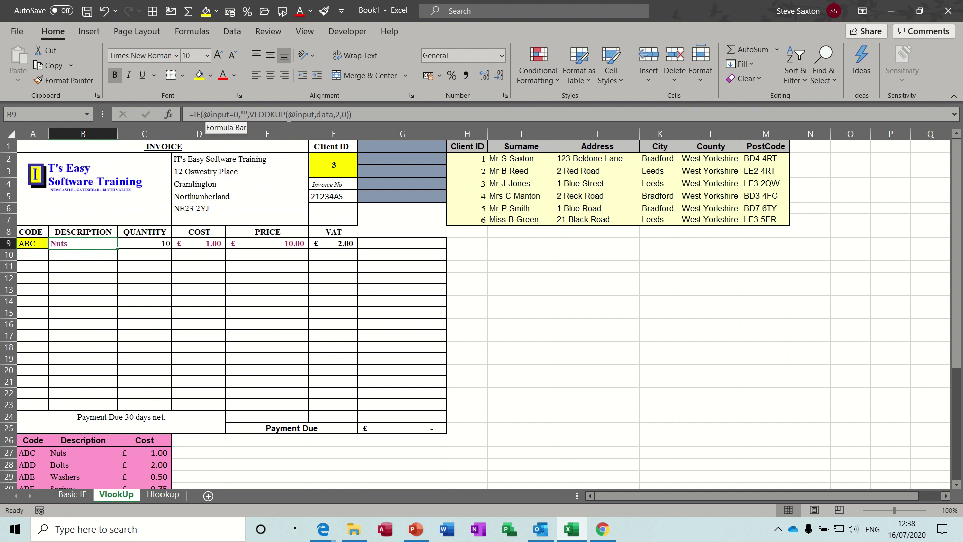
left_click(211, 115)
key("BackSpace")
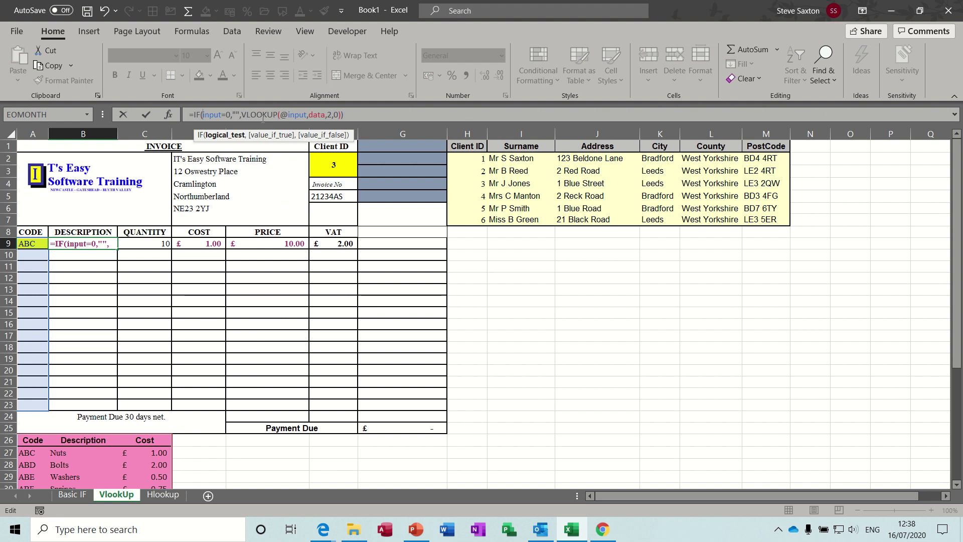
left_click(286, 115)
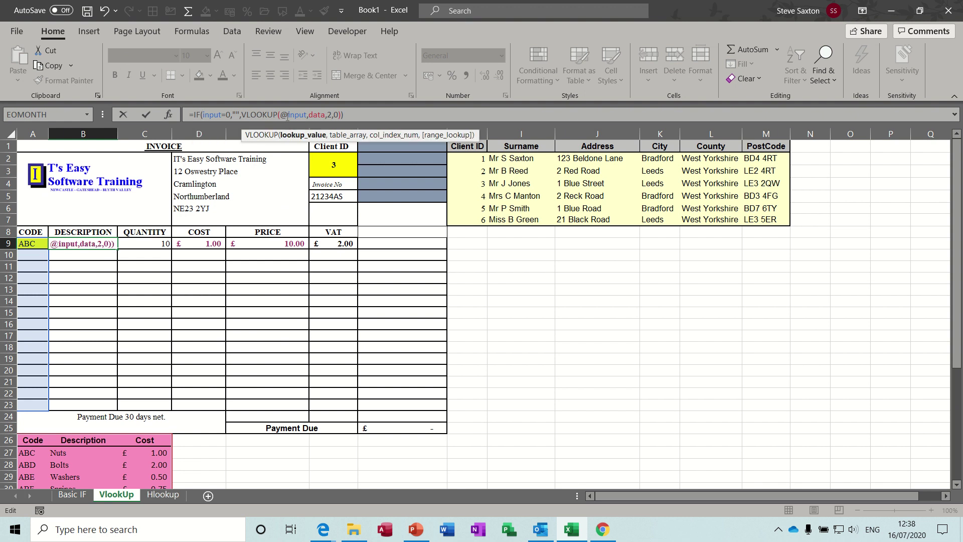
key("BackSpace")
left_click(146, 115)
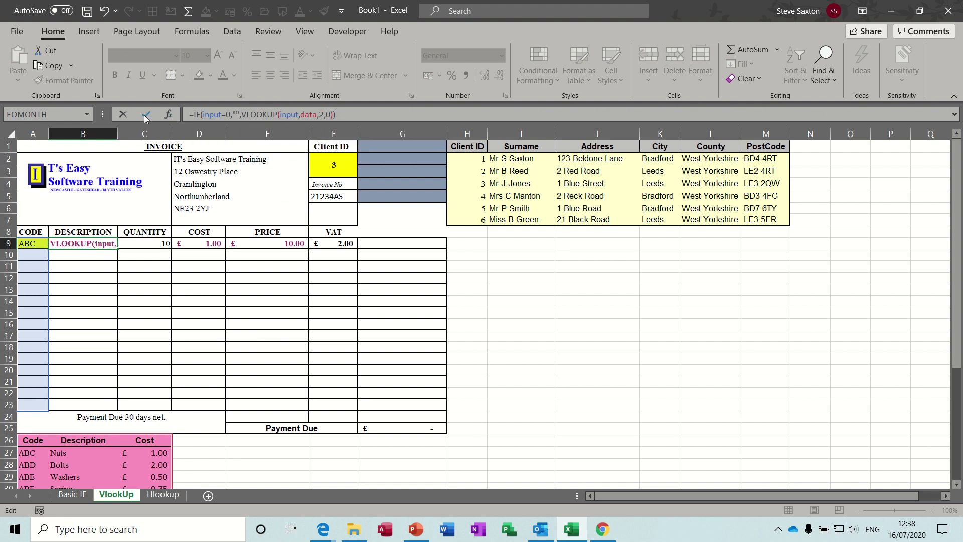
Step: Inspect the old formulas below B9 in the DESCRIPTION column and clear them from B10:B23
left_click(85, 256)
left_click(82, 277)
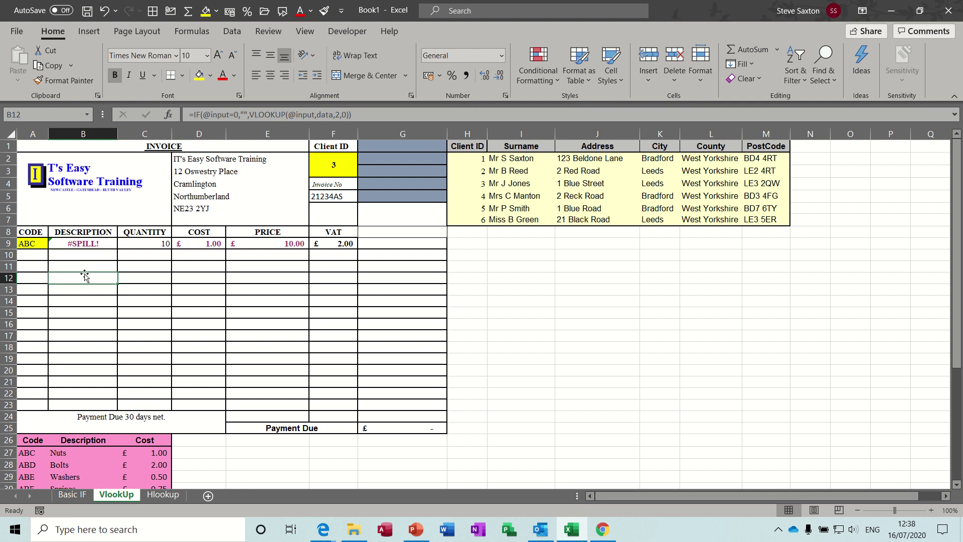
left_click(84, 290)
left_click(84, 310)
left_click(86, 255)
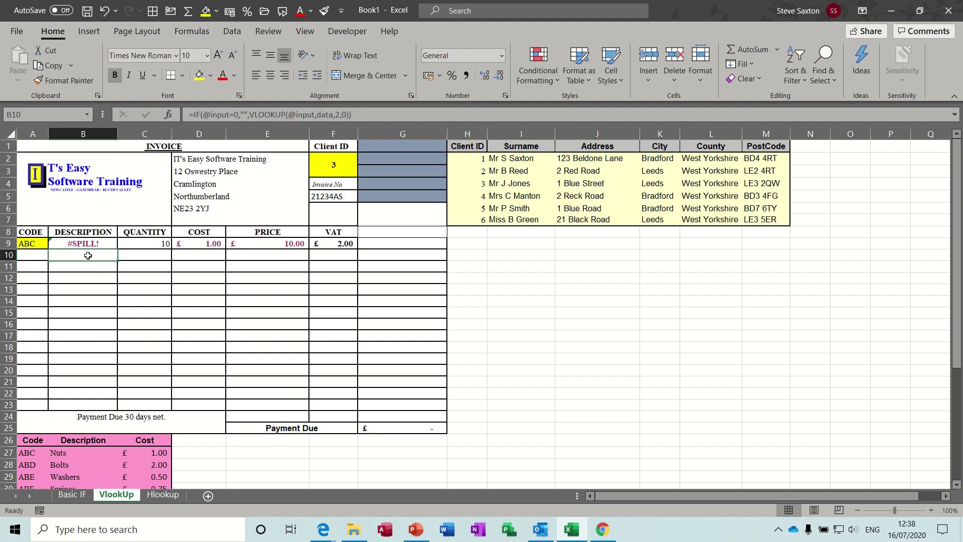
left_click_drag(88, 254, 79, 402)
key("Delete")
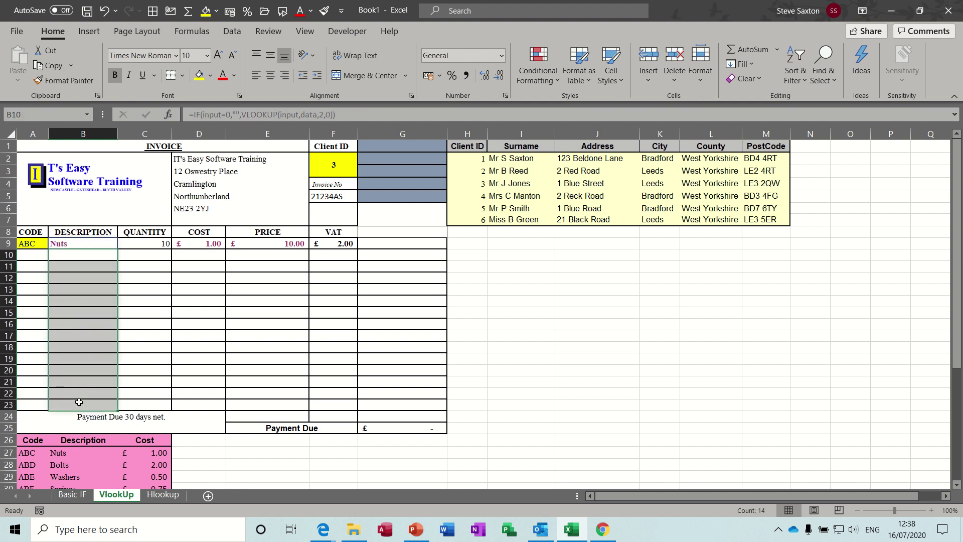
Step: Check the B9 formula, choose product code ABD for the second invoice line in A10, and select its quantity cell C10
left_click(33, 254)
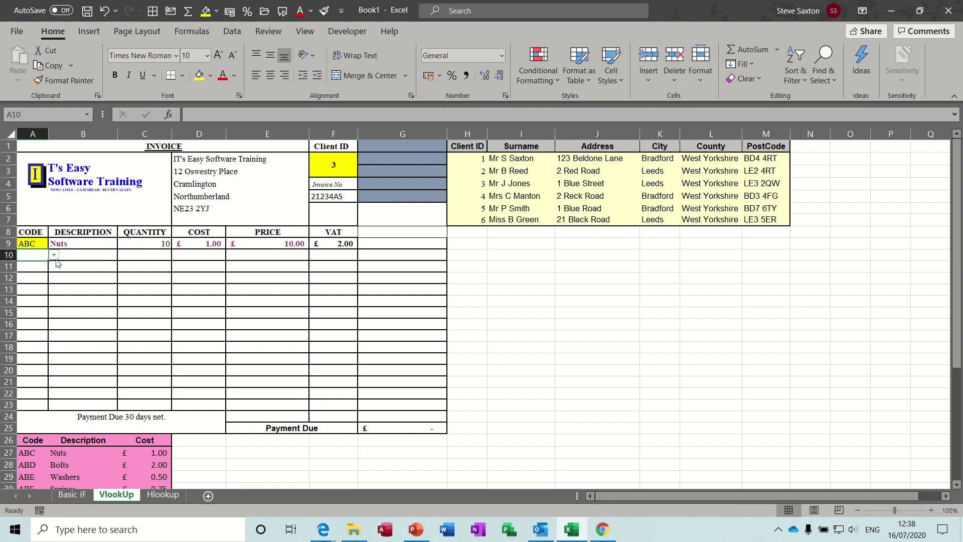
left_click(89, 246)
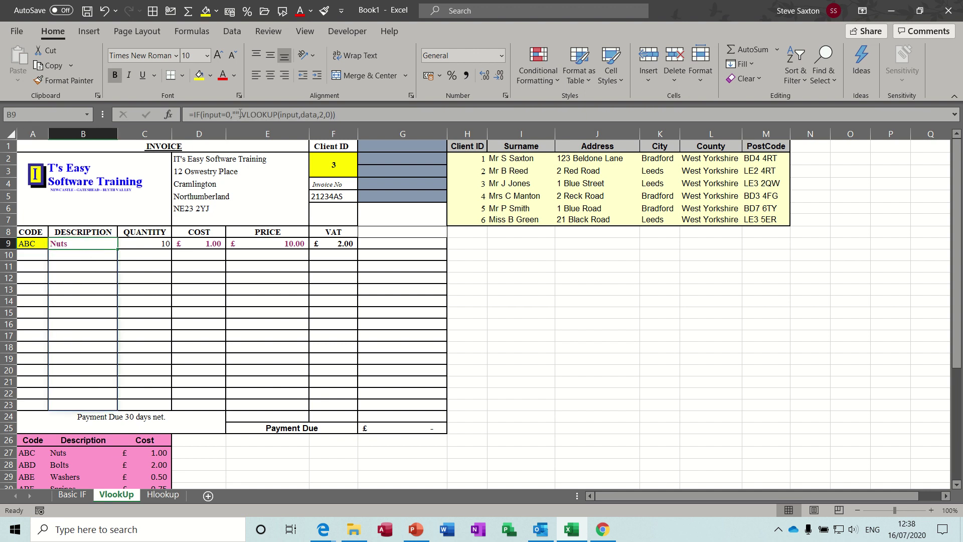
left_click(30, 255)
left_click(33, 269)
left_click(32, 289)
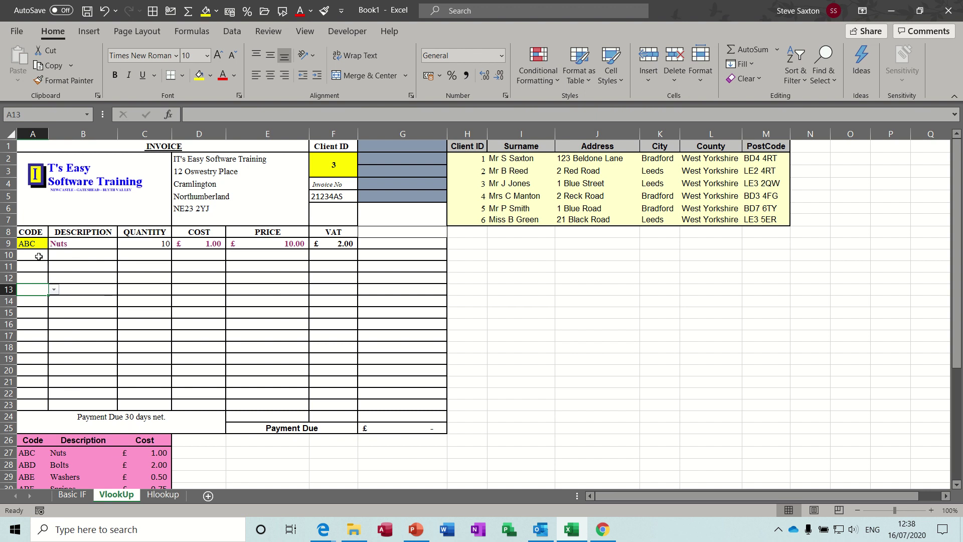
left_click(38, 256)
left_click(54, 255)
left_click(31, 274)
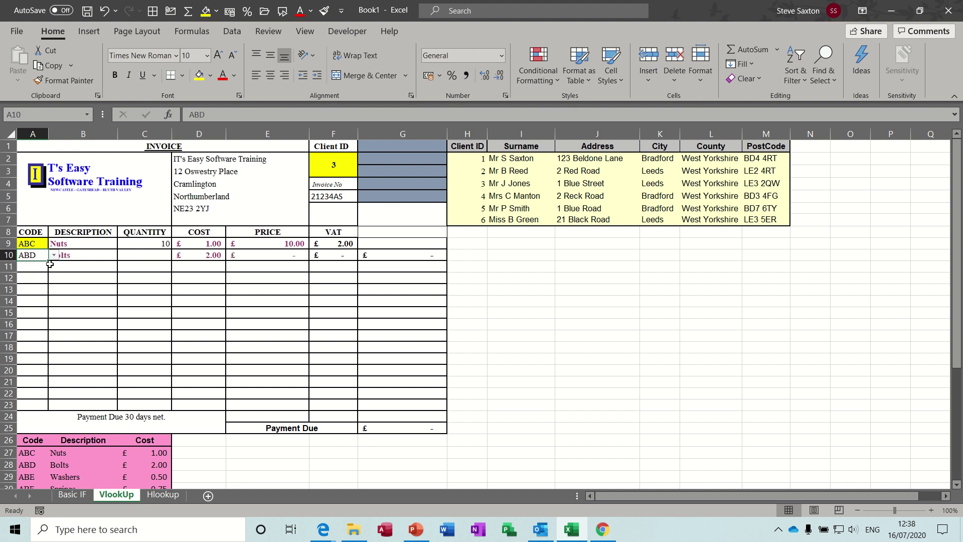
left_click(135, 254)
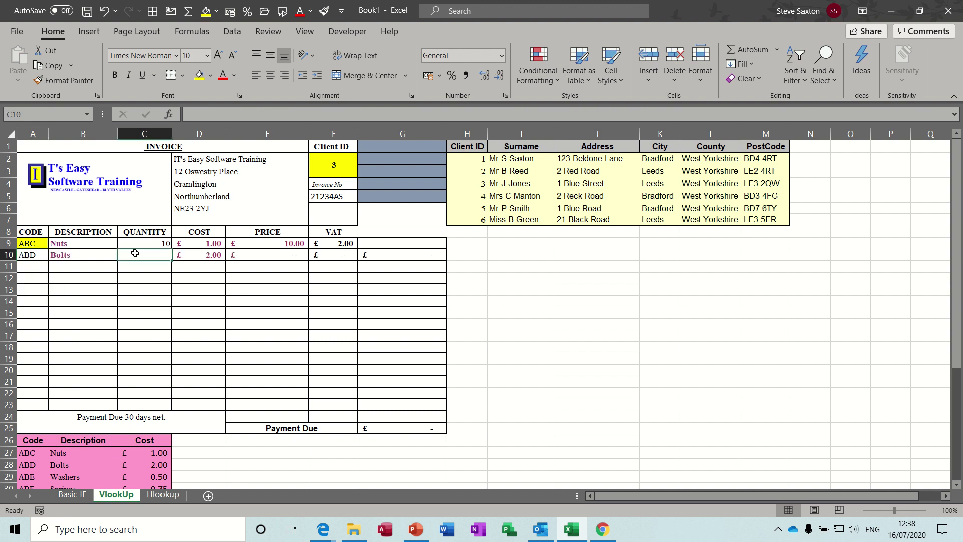
Step: Enter a quantity of 12 for the second invoice line in C10 and copy the G10 line-total formula up to G9
type("12")
left_click(91, 266)
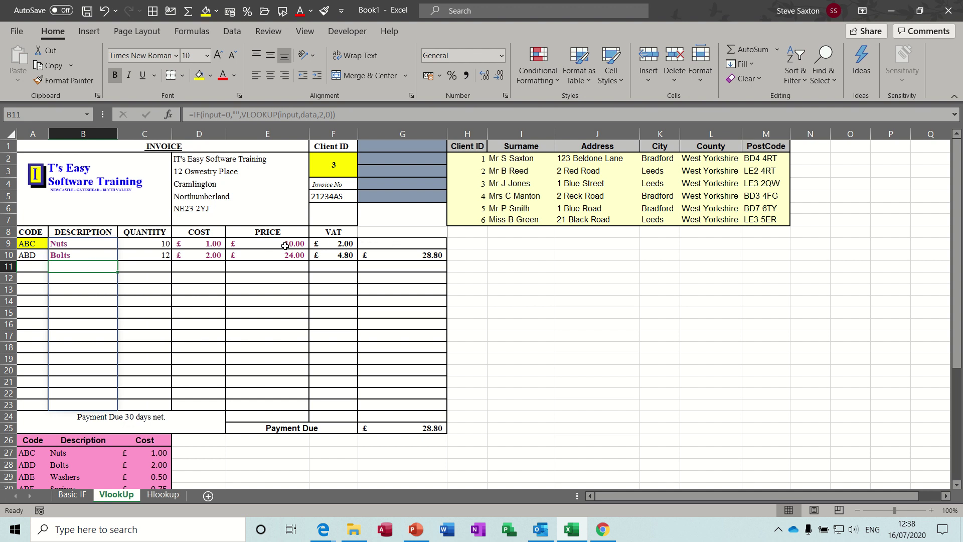
left_click(385, 256)
left_click_drag(446, 261, 443, 244)
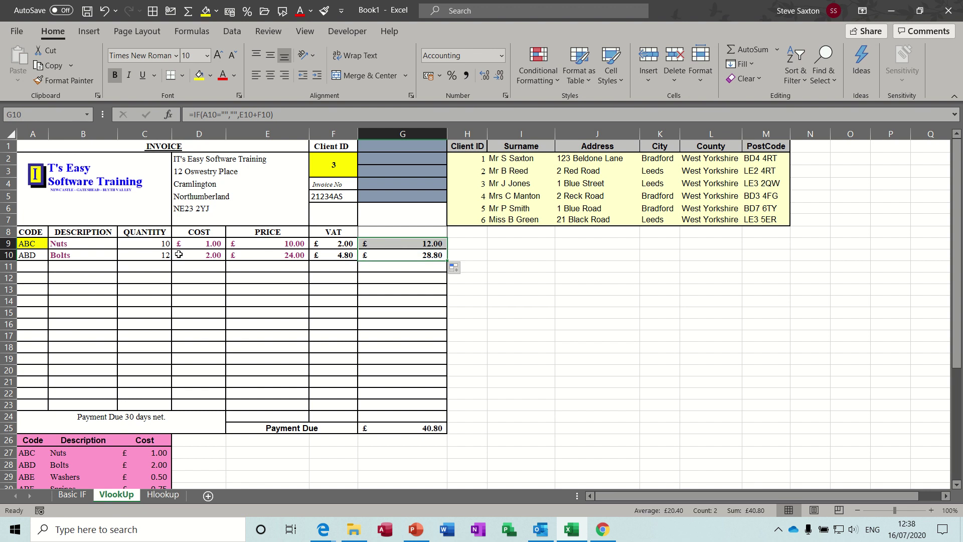
Step: Inspect the spilled DESCRIPTION range B9:B23 and the named ranges AddressTable for the client table and clientid for the Client ID cell
left_click(83, 246)
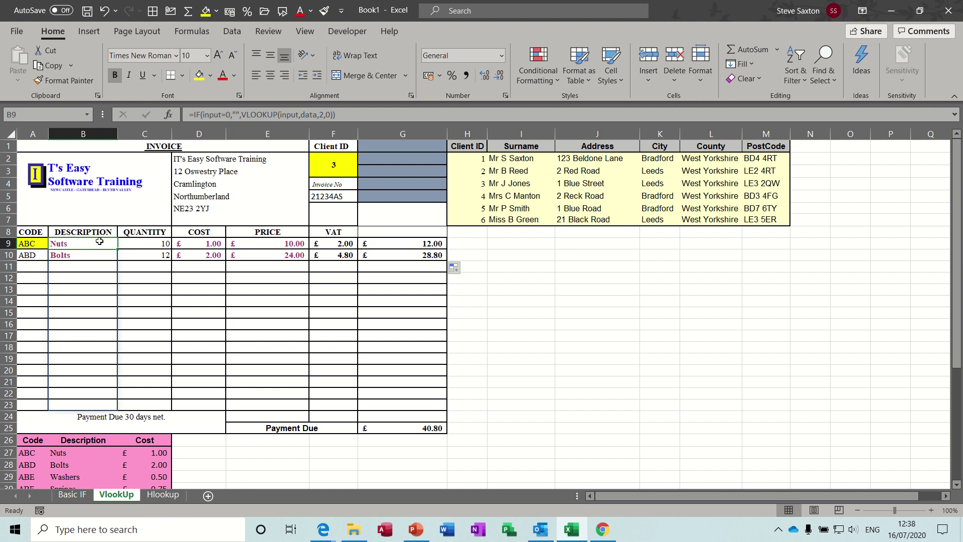
left_click_drag(99, 241, 86, 401)
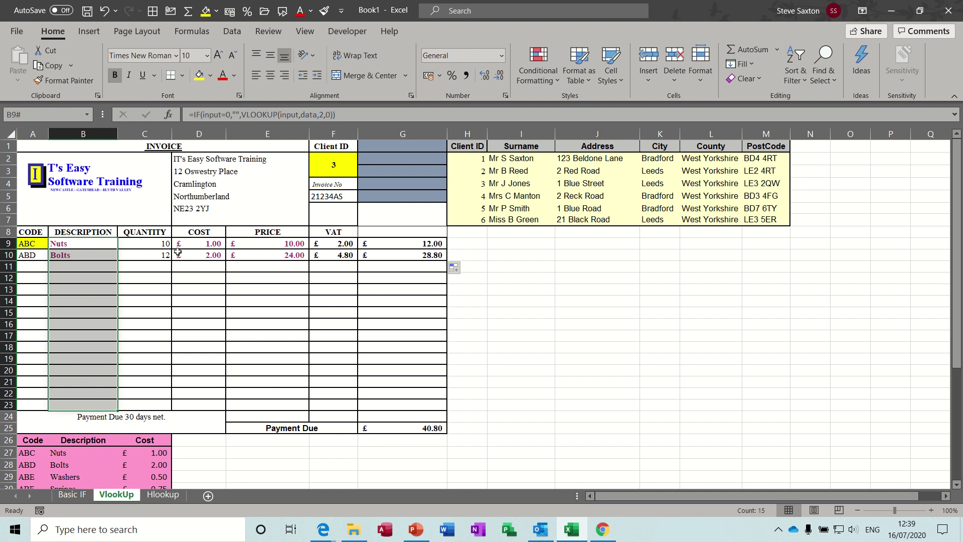
left_click(416, 146)
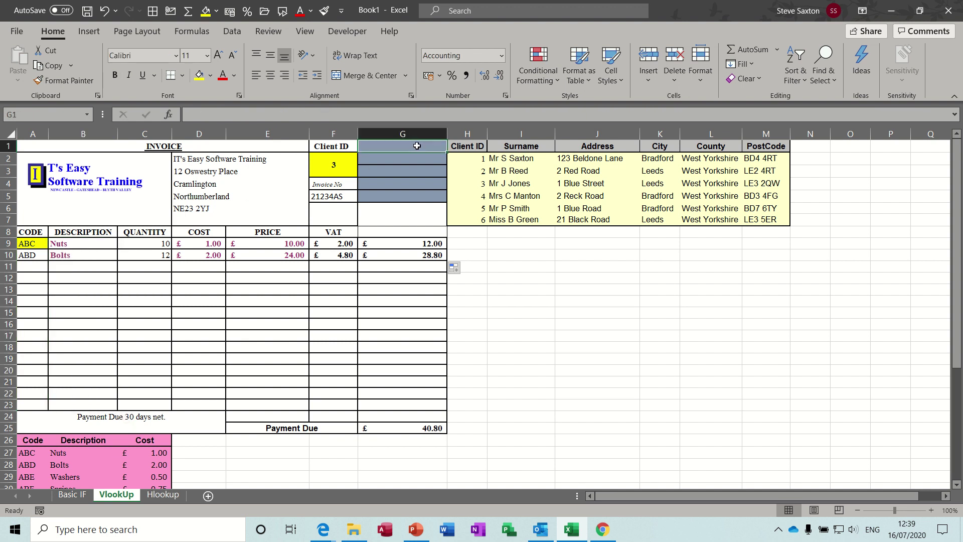
left_click_drag(466, 150, 758, 217)
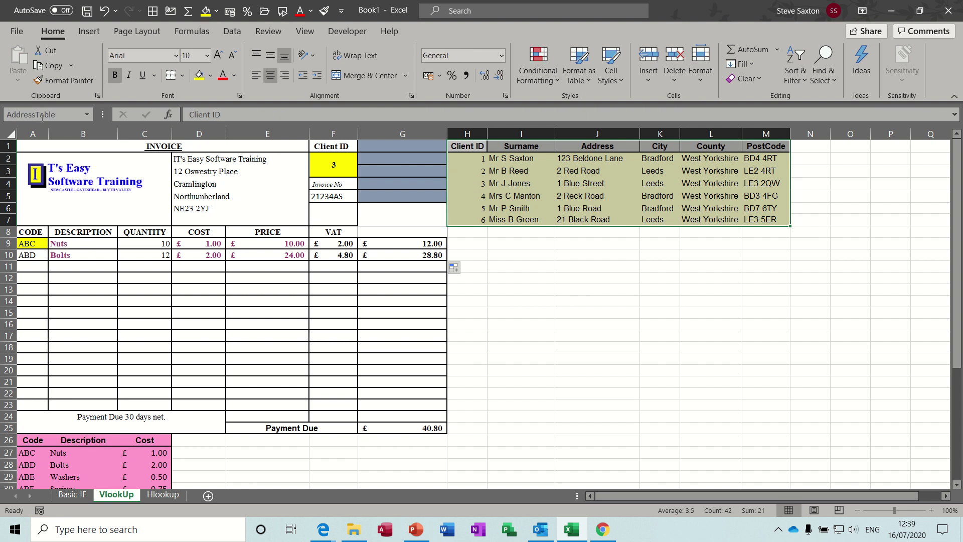
left_click(331, 162)
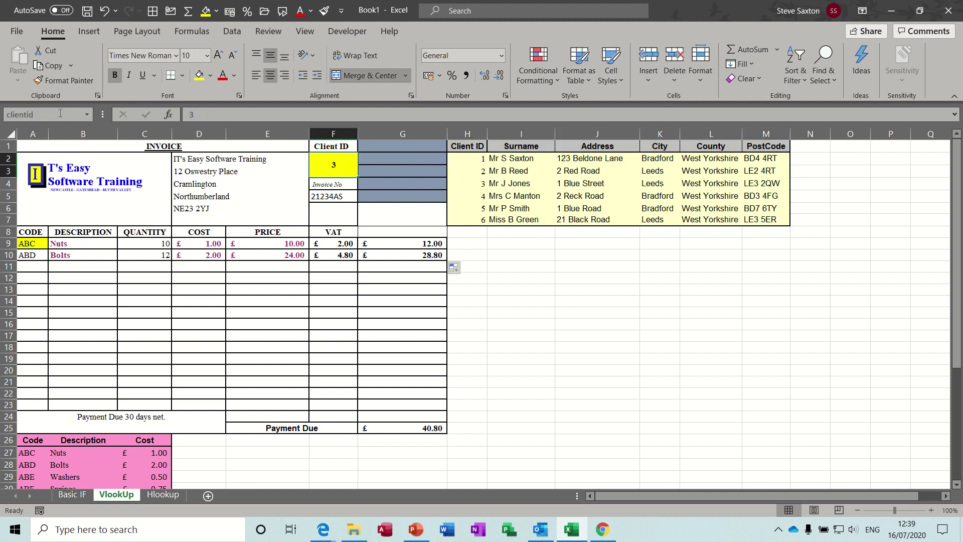
Step: Enter =VLOOKUP(clientid,AddressTable,2,0) in G1 to look up the client's name from the address table
left_click(383, 145)
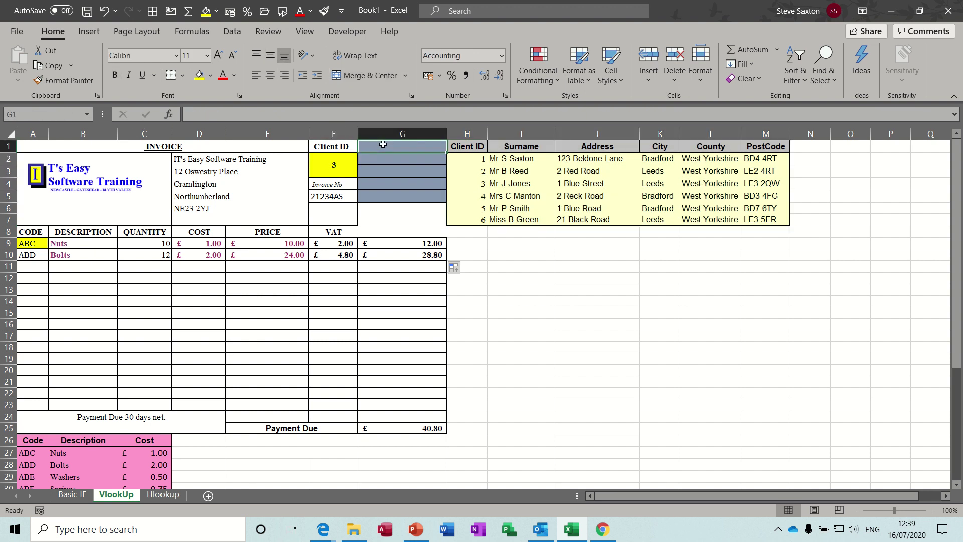
type("=")
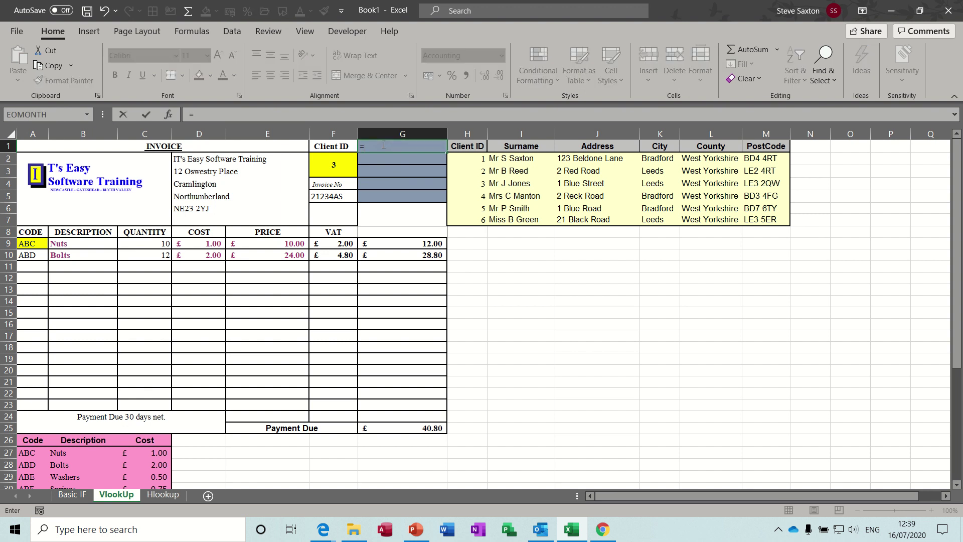
type("vlookup")
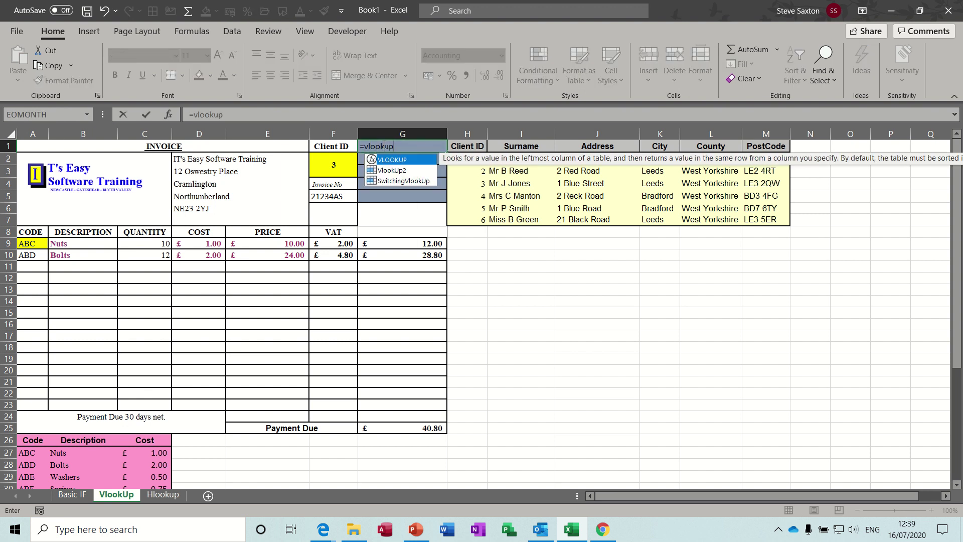
type("(")
left_click(331, 163)
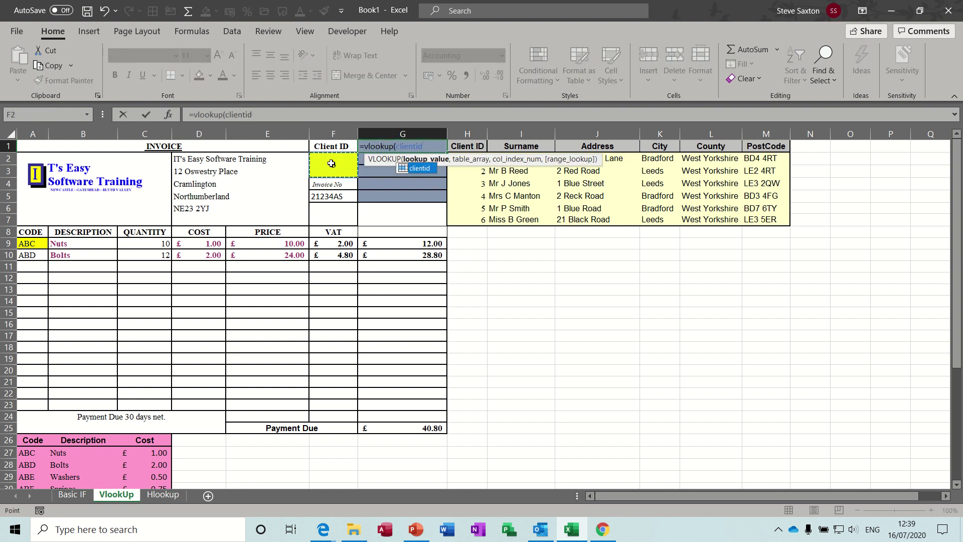
type(",")
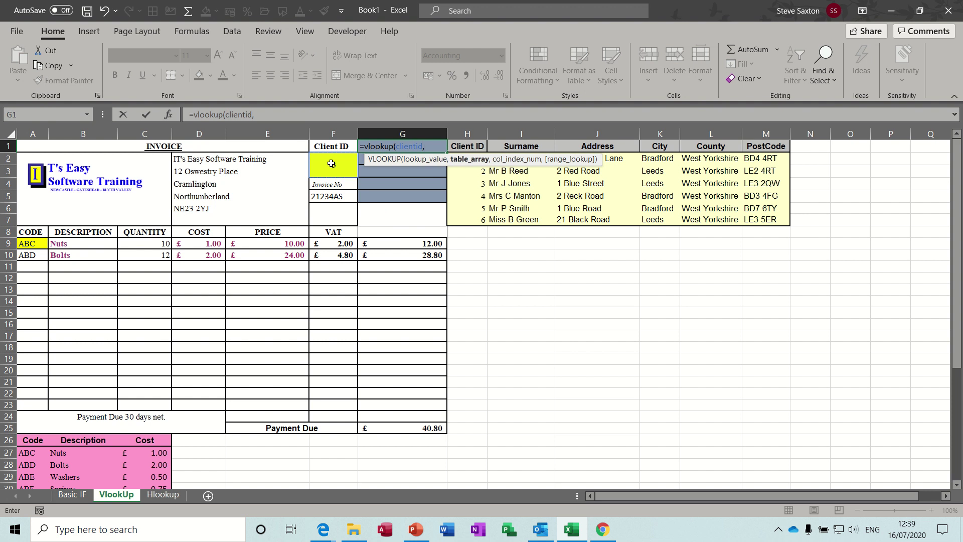
type("add")
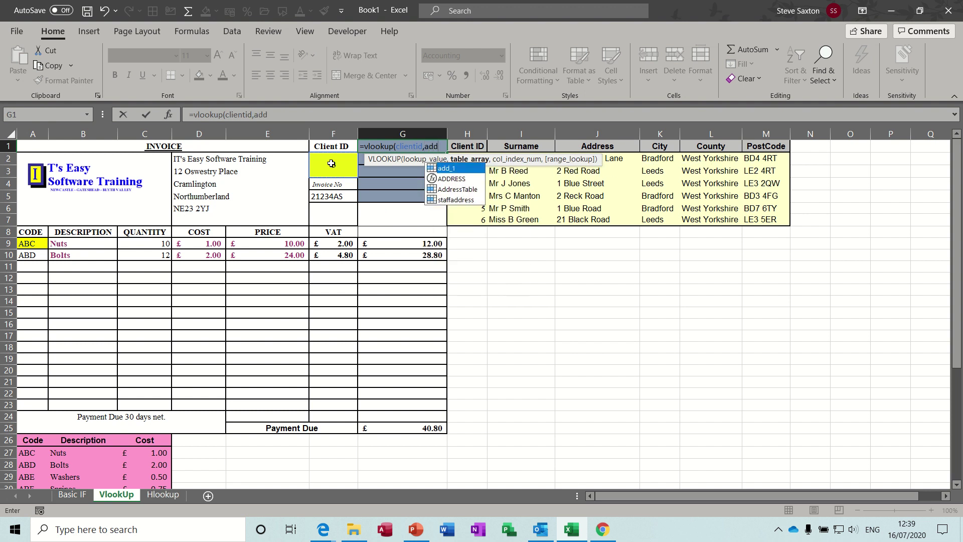
double_click(453, 193)
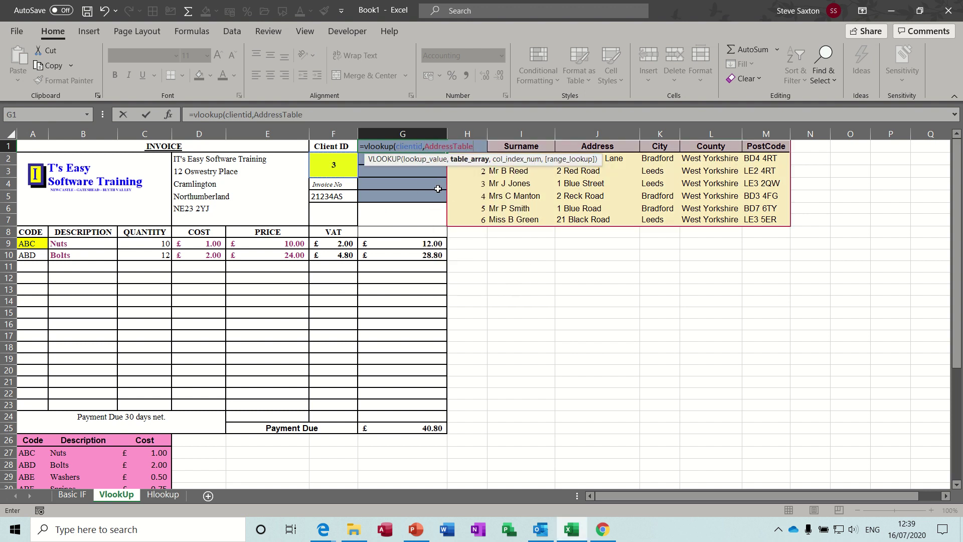
type(",")
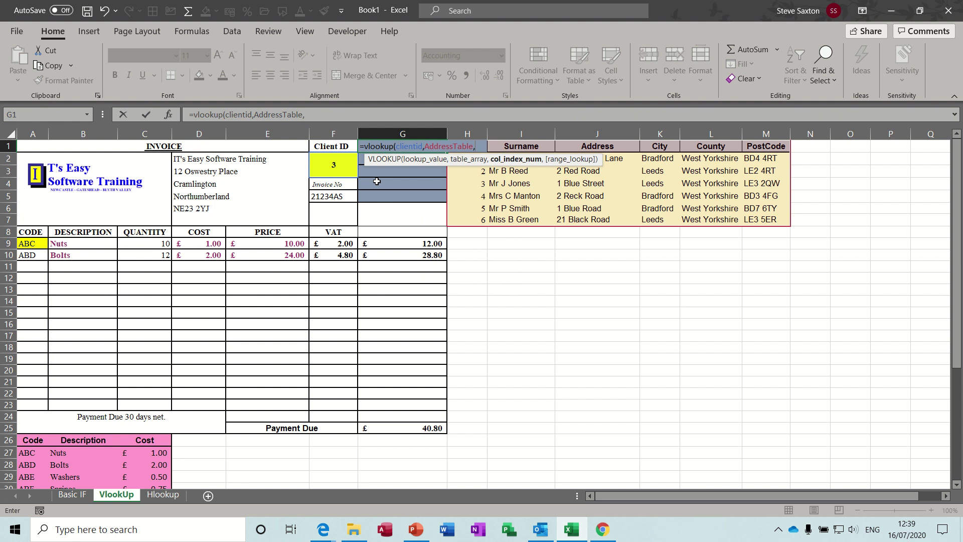
type("2,")
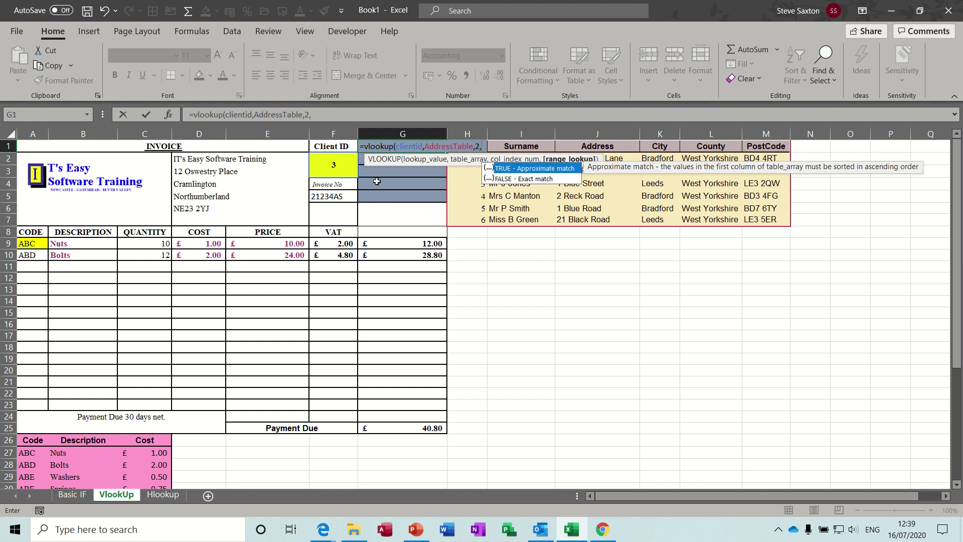
type("0)")
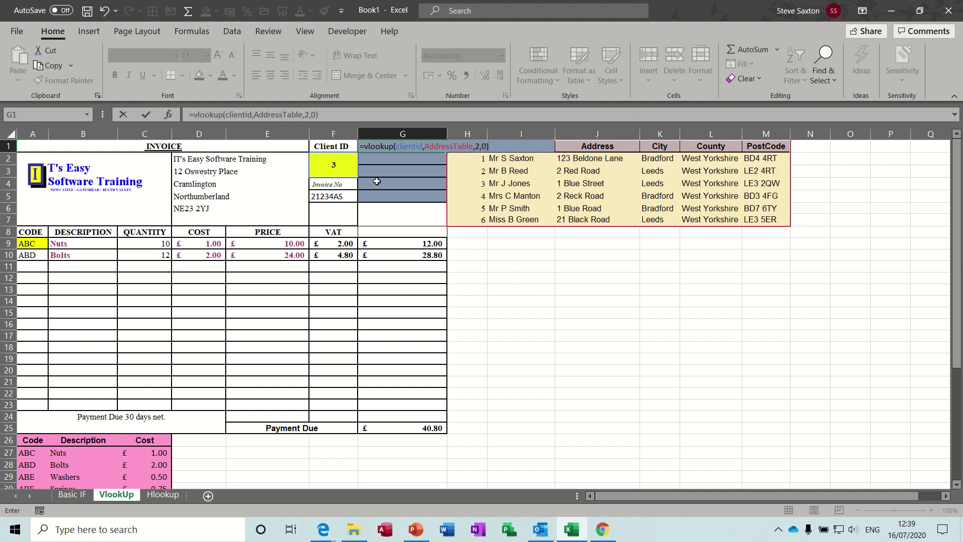
left_click(147, 116)
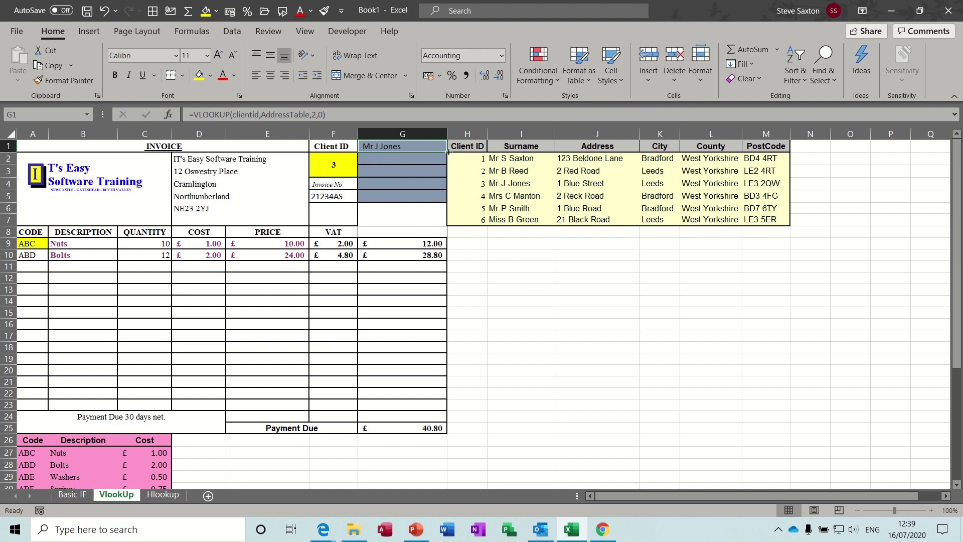
Step: Try copying the G1 formula down to G5, inspect the copies, and clear G2:G5 again
left_click_drag(446, 202, 441, 201)
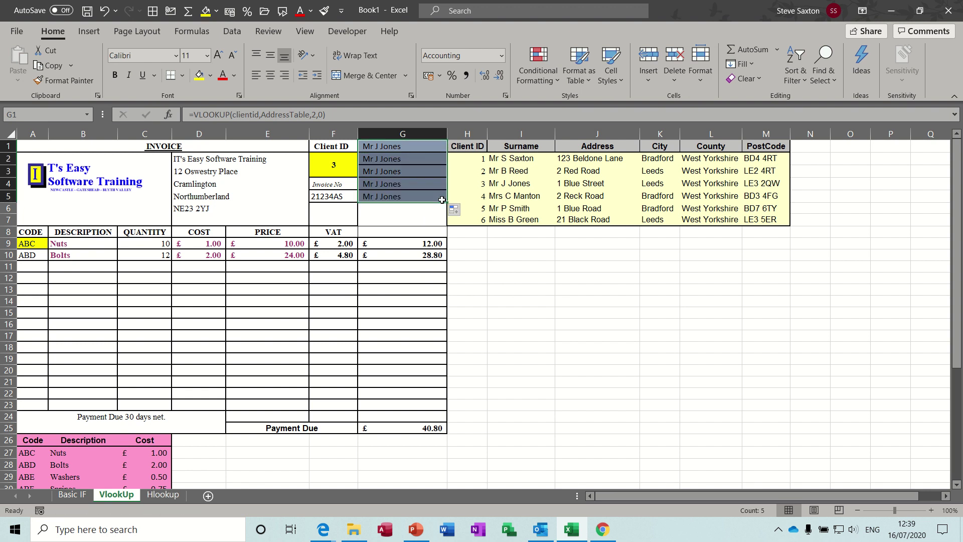
left_click(399, 159)
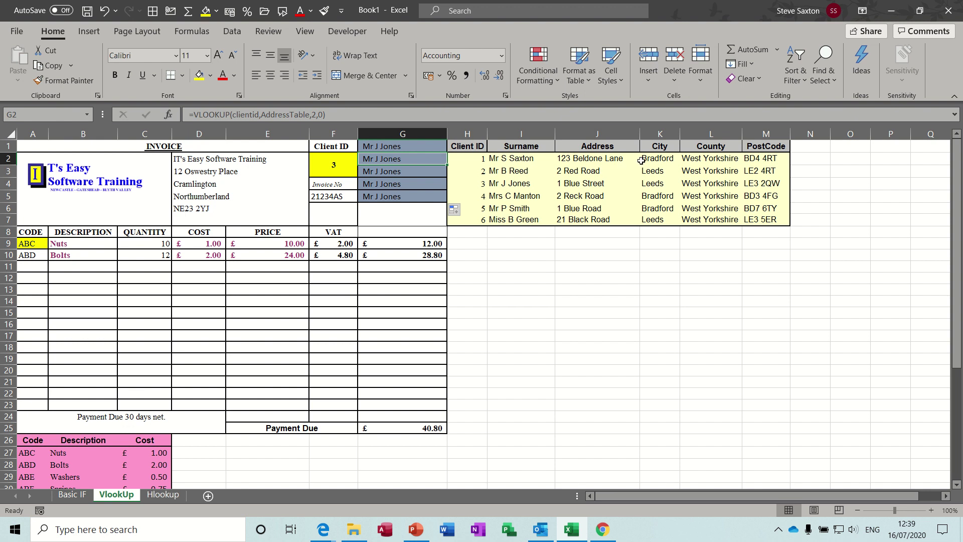
left_click(425, 147)
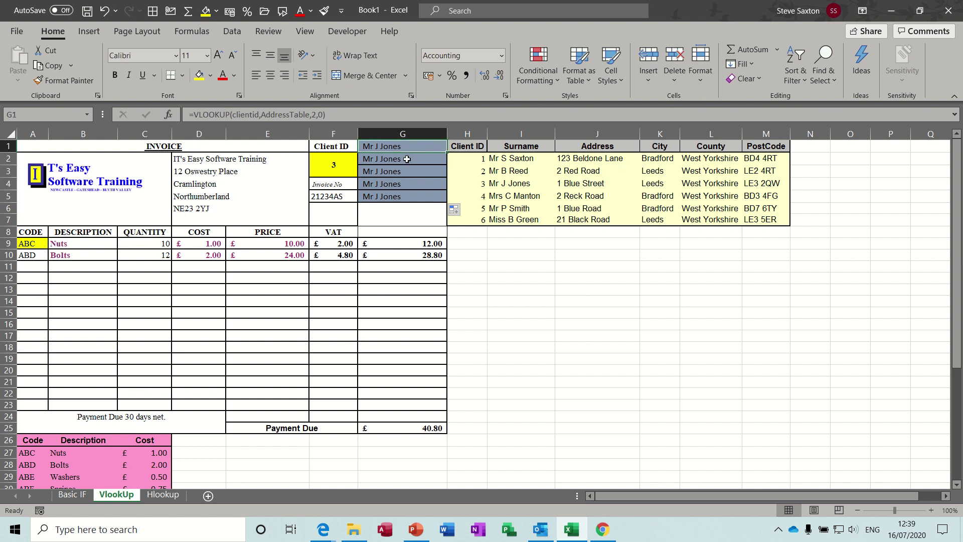
left_click_drag(407, 160, 407, 199)
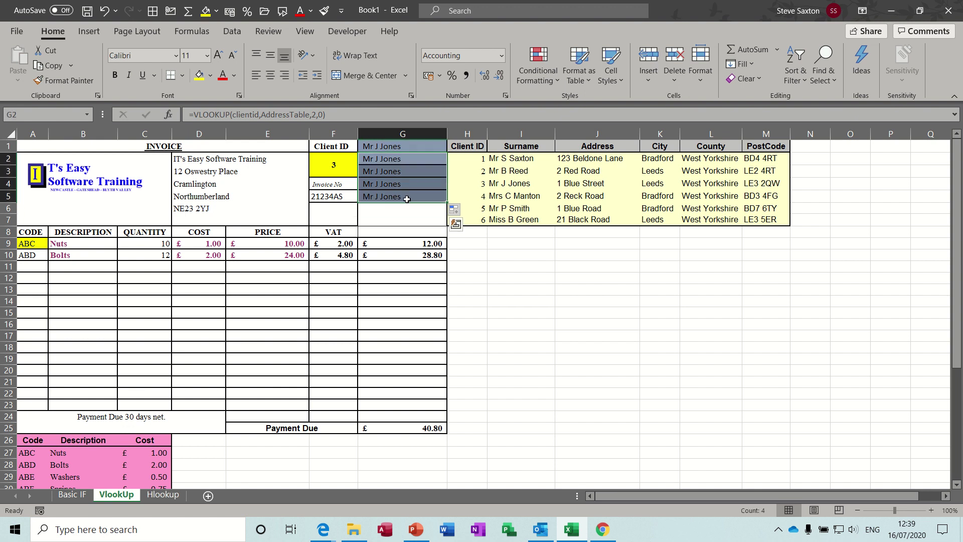
key("Delete")
Step: Replace the column index in the G1 VLOOKUP formula with the array constant {2,3,4,5,6}
left_click(393, 146)
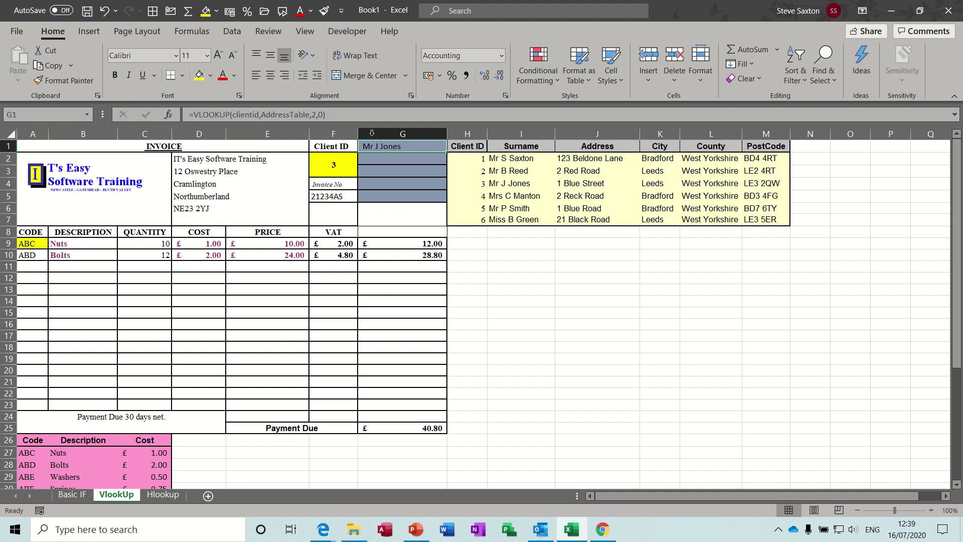
left_click(314, 115)
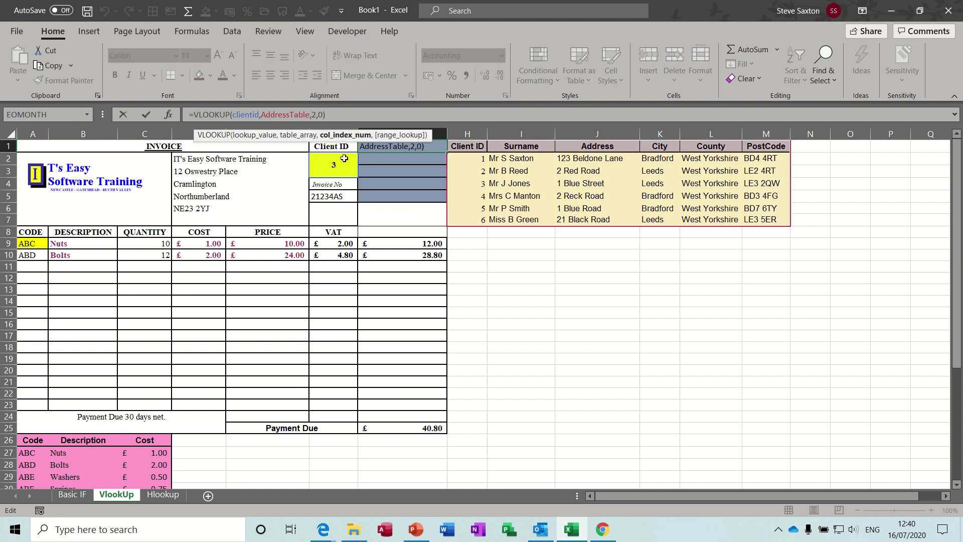
type("{2,3,4,5,6")
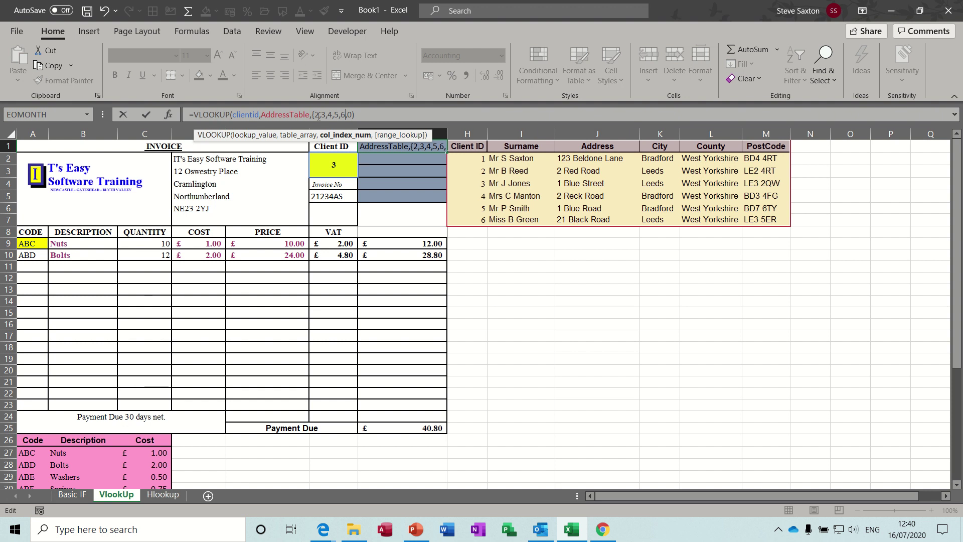
type("}")
left_click(146, 115)
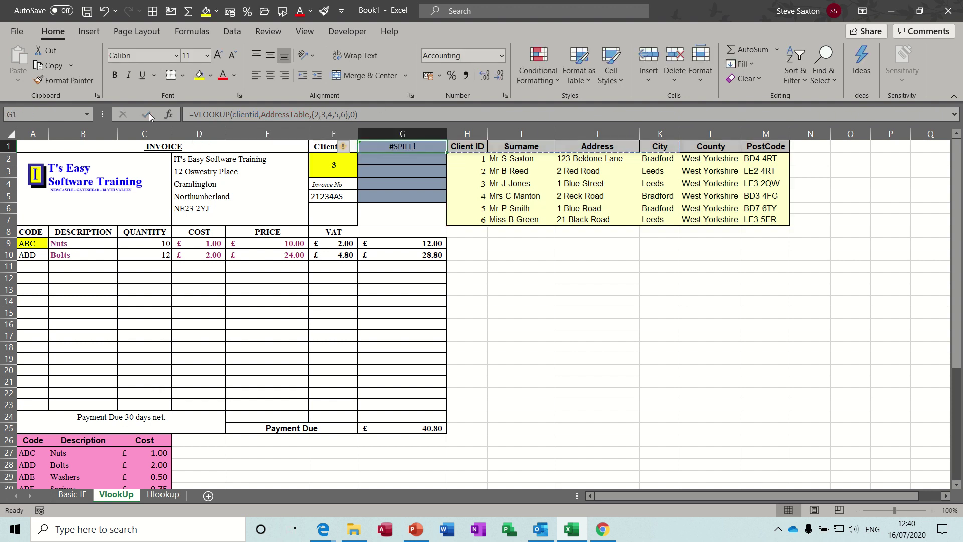
Step: Change the array separators in the G1 formula to semicolons, giving {2;3;4;5;6}, so the client details spill down the column
left_click(410, 161)
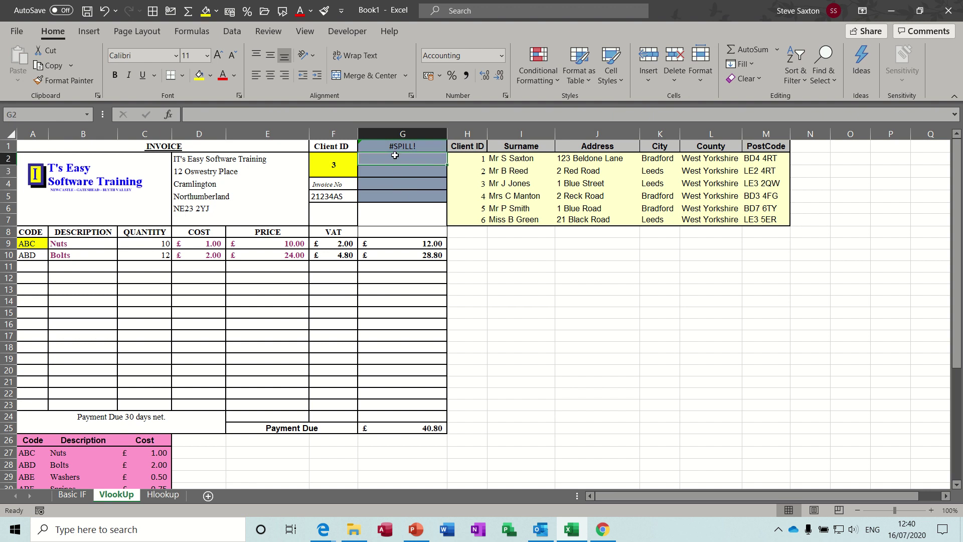
left_click(394, 145)
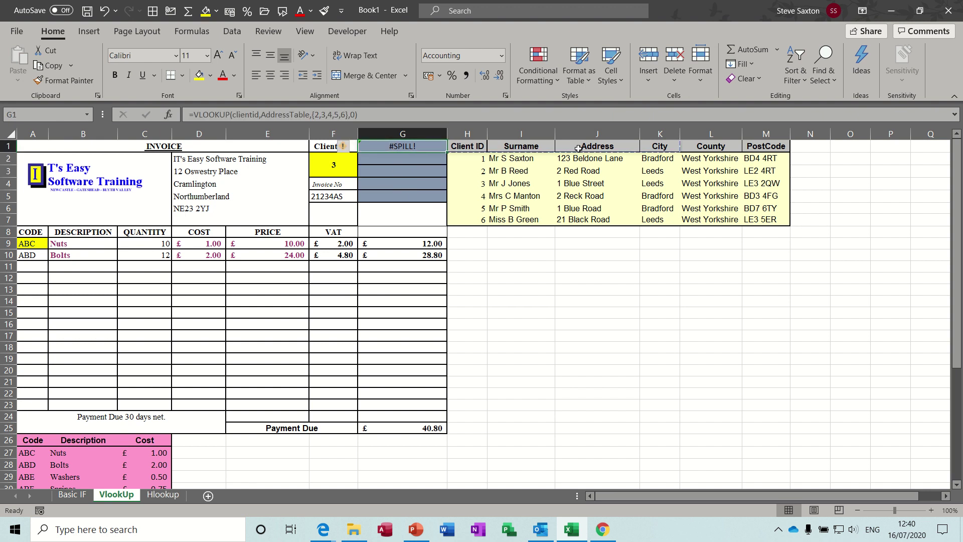
left_click(323, 115)
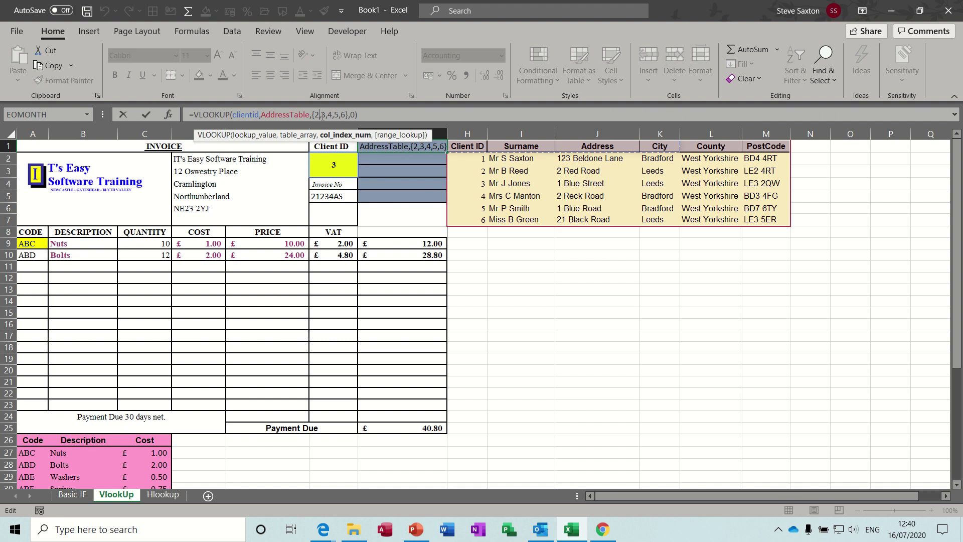
key("BackSpace")
type(";")
key("BackSpace")
type(";")
key("BackSpace")
type(";3;4;5;")
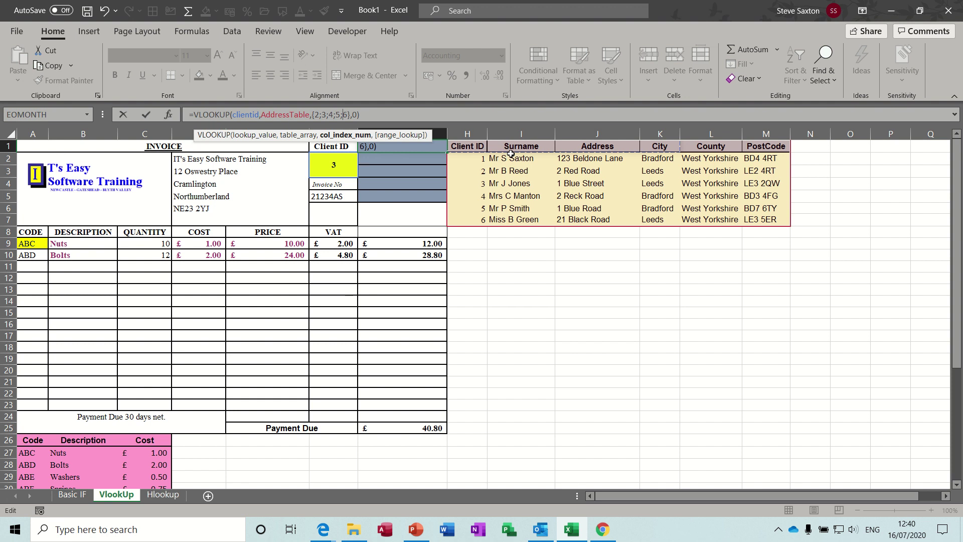
left_click(145, 116)
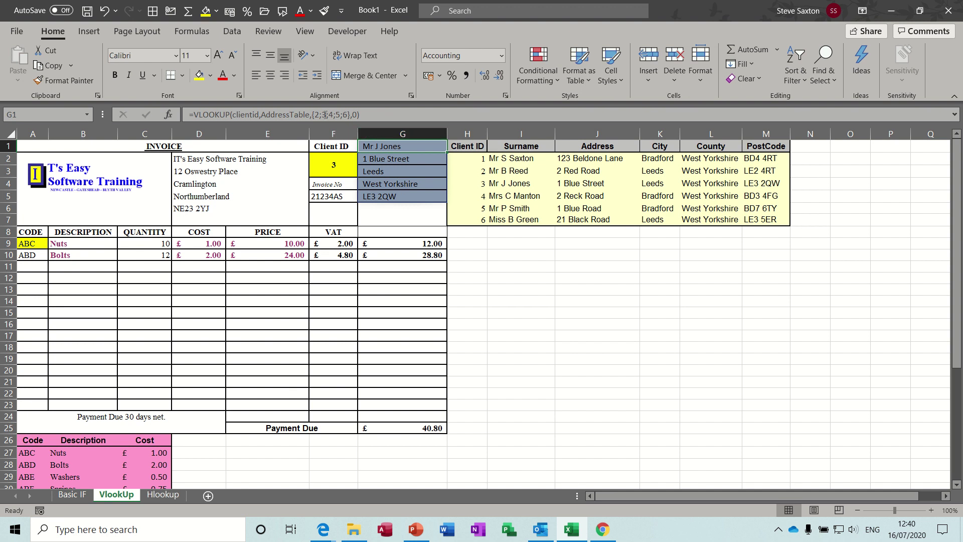
Step: Enter =VLOOKUP(clientid,AddressTable,{2,3,4,5,6},0) in I9 so the client details spill across the row
left_click(499, 245)
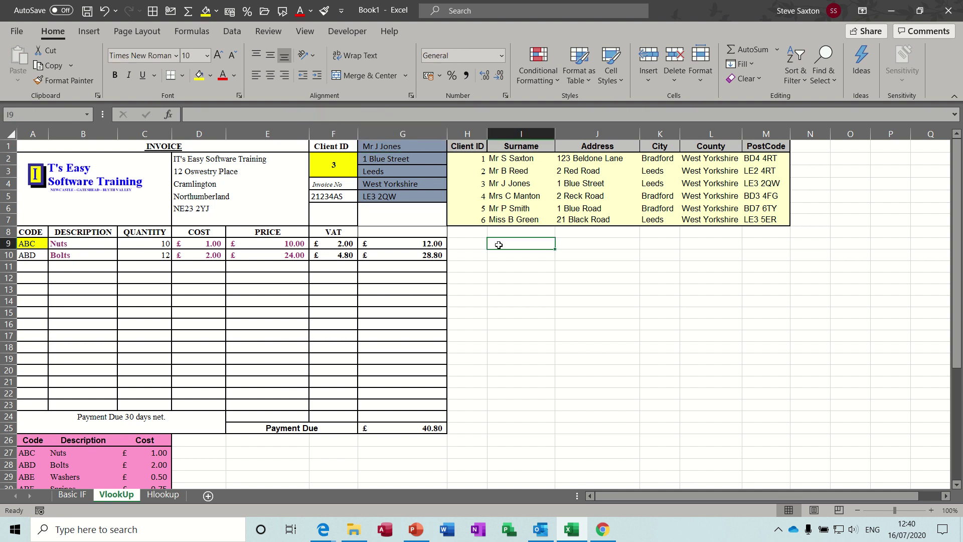
type("=")
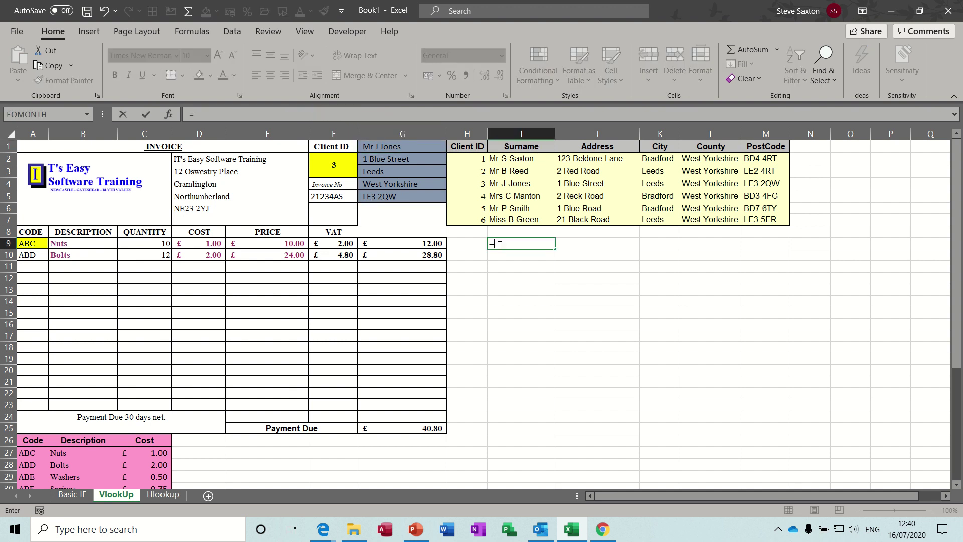
type("vlookup")
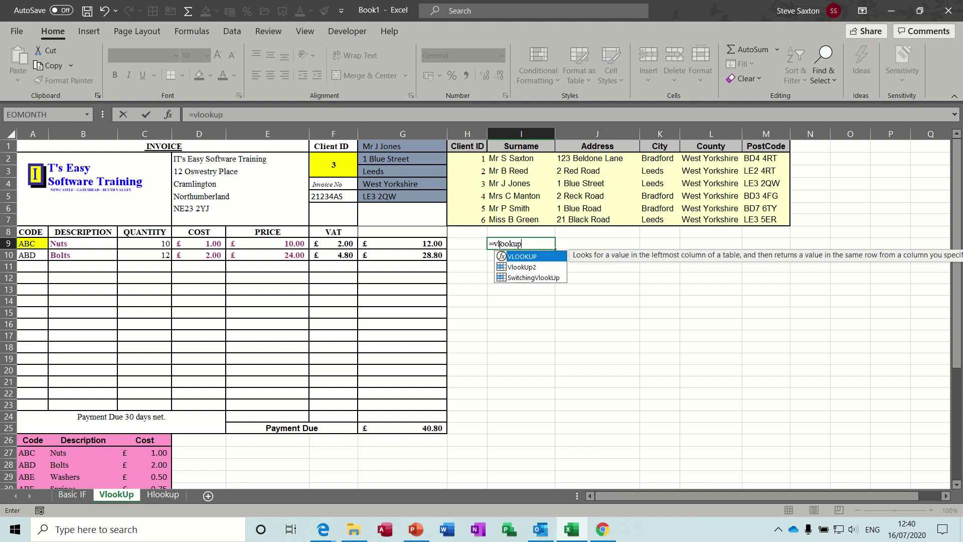
type("(")
left_click(327, 160)
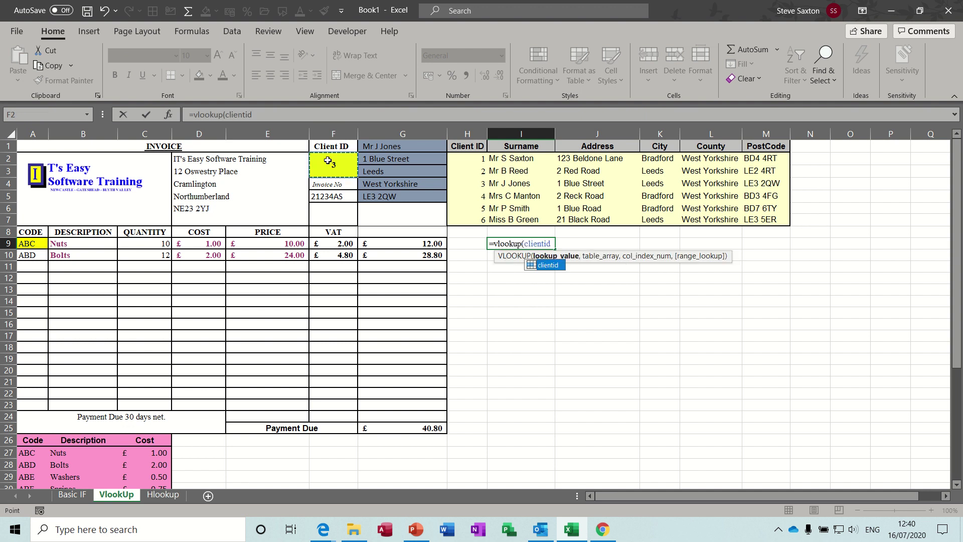
type(",add")
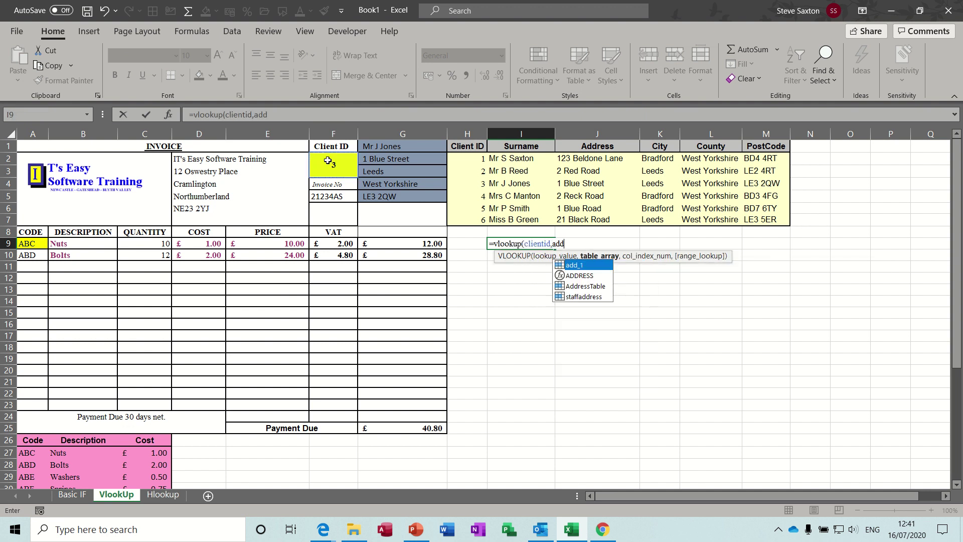
double_click(575, 286)
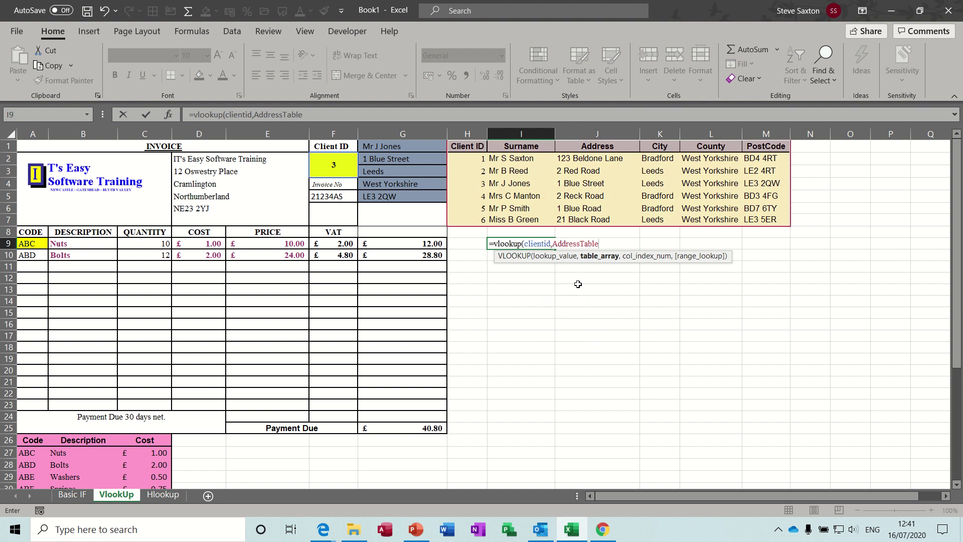
type(",")
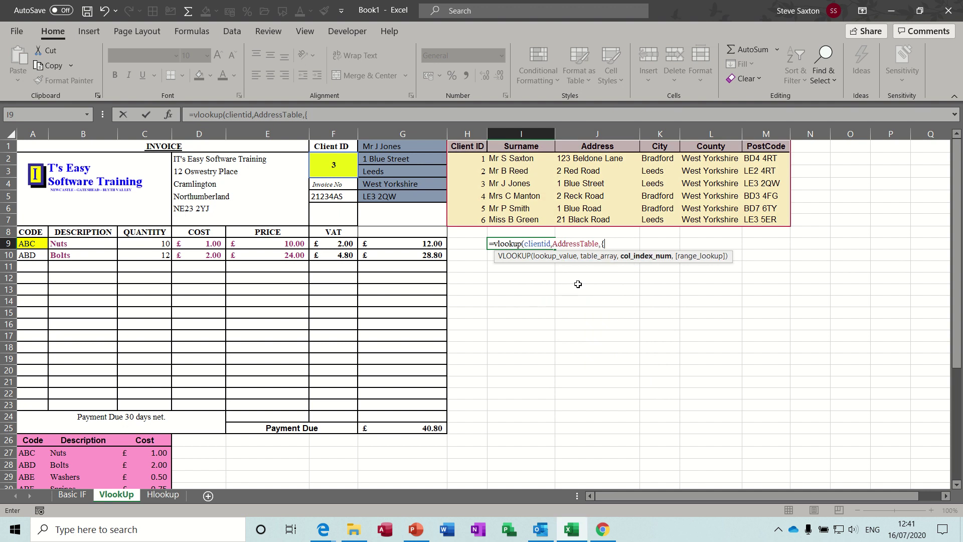
type("{2,3,4,5,6},")
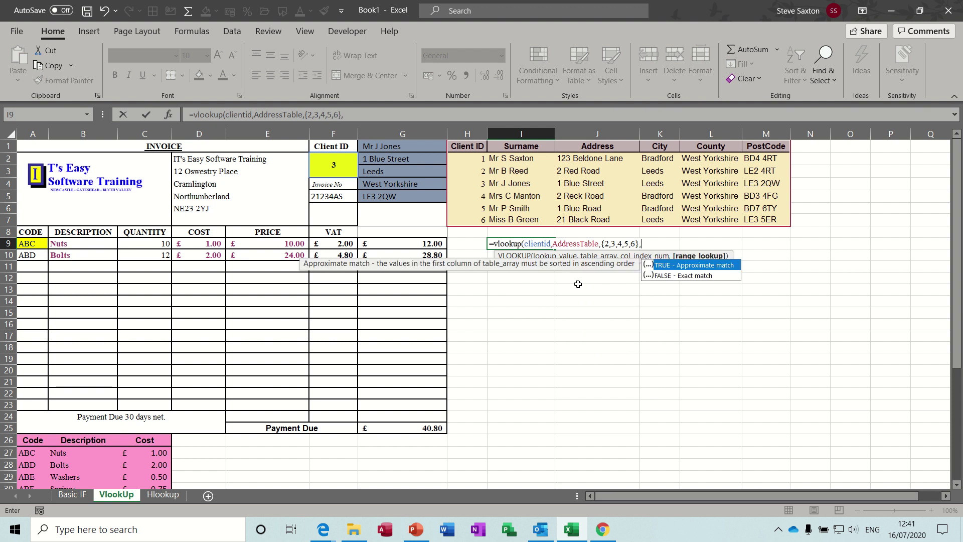
type("0)")
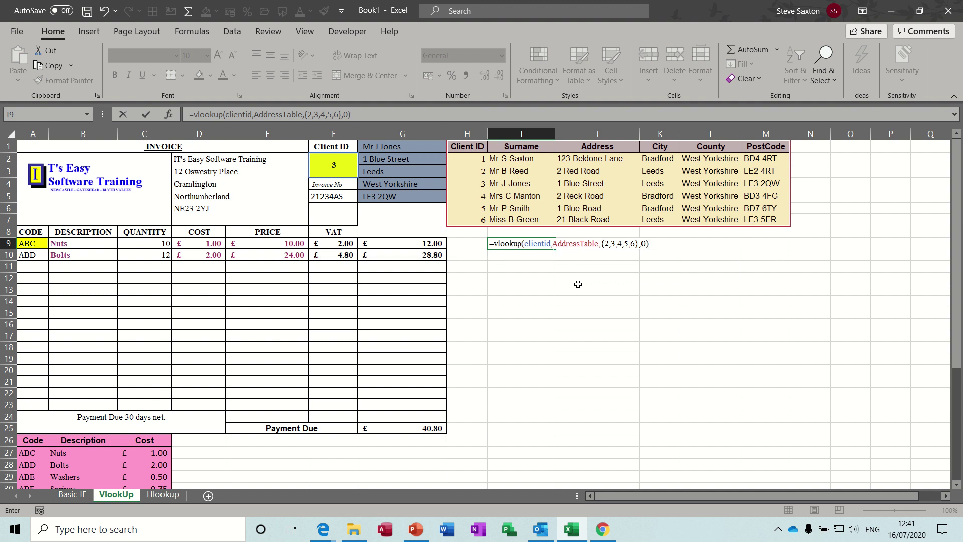
left_click(146, 114)
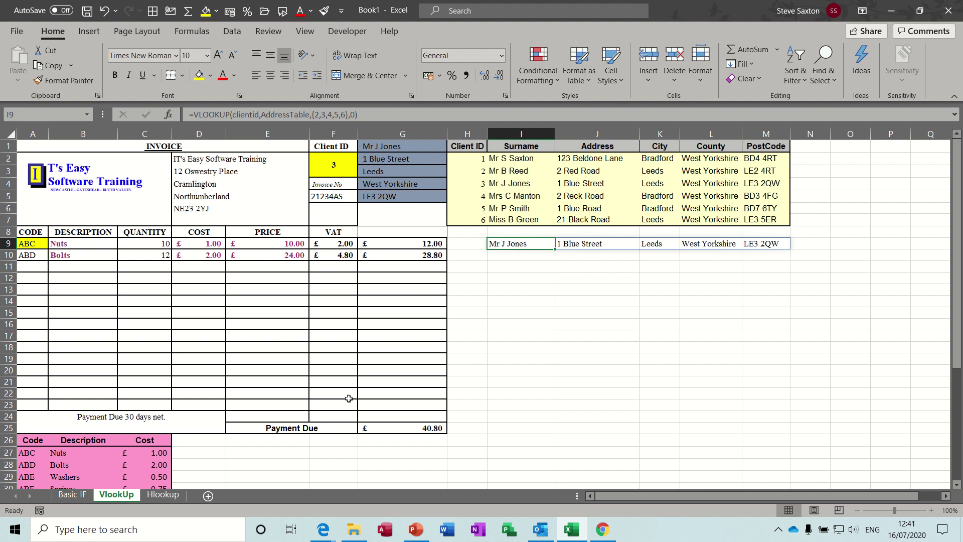
Step: Open the Hlookup sheet and check the named ranges pcrecords (D1:I13) and pc (B1)
left_click(164, 495)
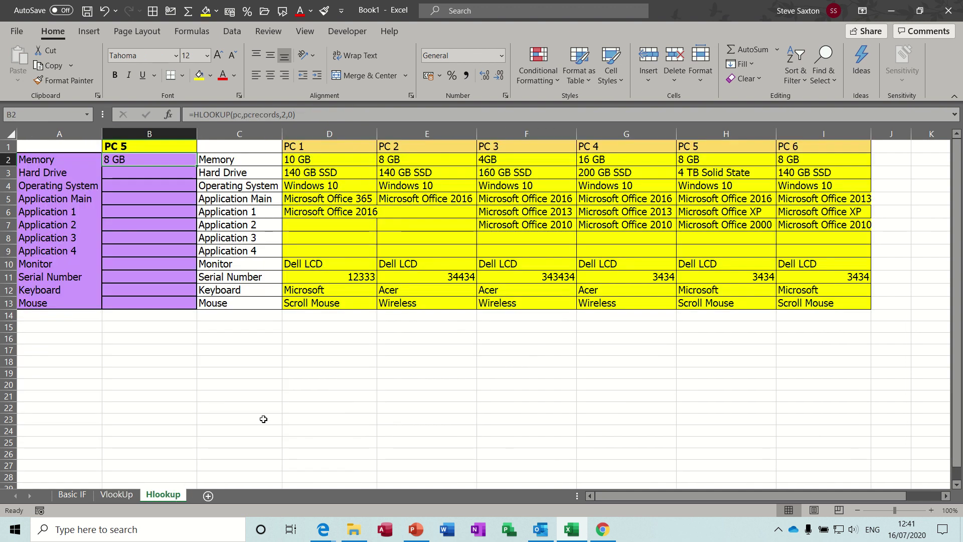
left_click_drag(298, 150, 818, 300)
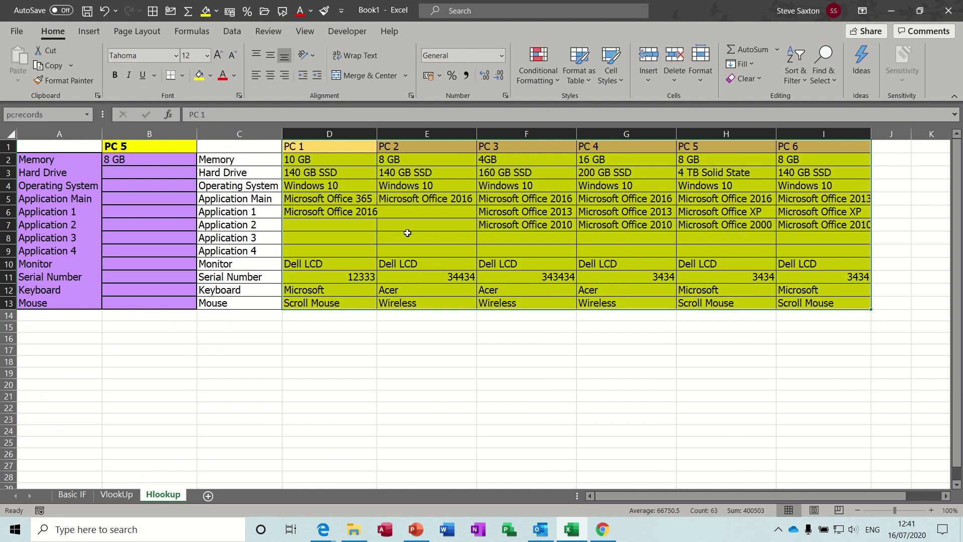
left_click(151, 146)
left_click(75, 114)
type("pc")
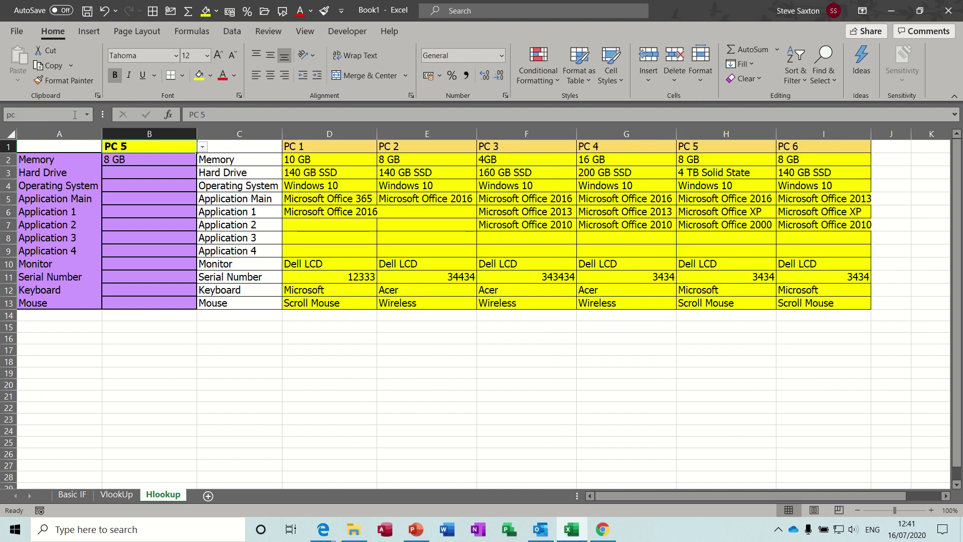
key("Return")
Step: Replace the row index in the B2 HLOOKUP formula with the array constant {2;3;4;5;6;7;8;9} to spill the PC details down
left_click(149, 160)
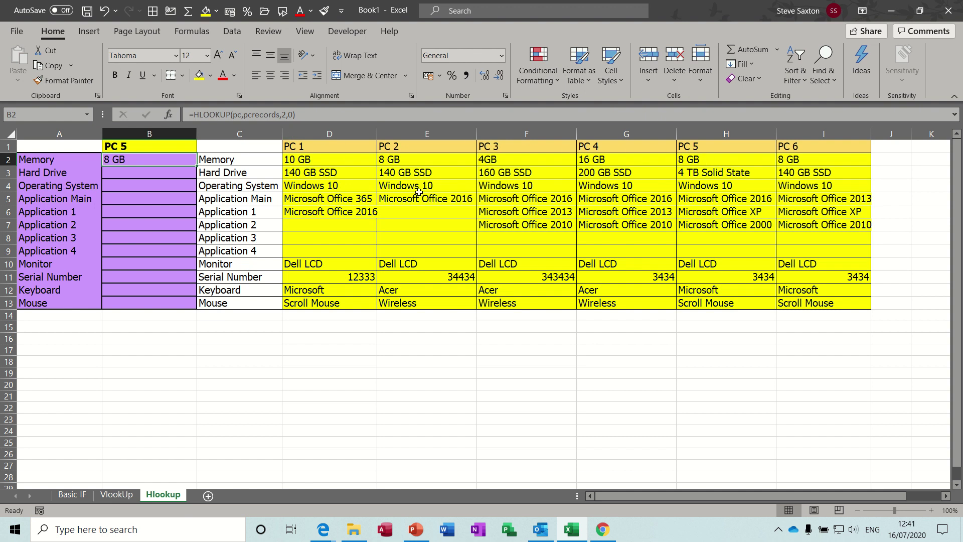
mouse_move(197, 167)
left_mouse_down()
mouse_move(197, 198)
mouse_move(195, 165)
left_mouse_up()
left_click(282, 114)
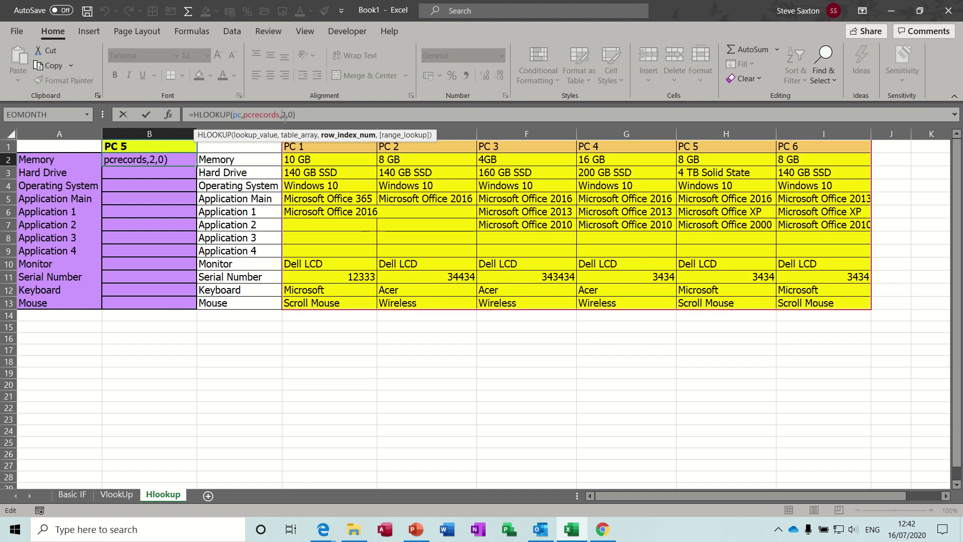
type("{")
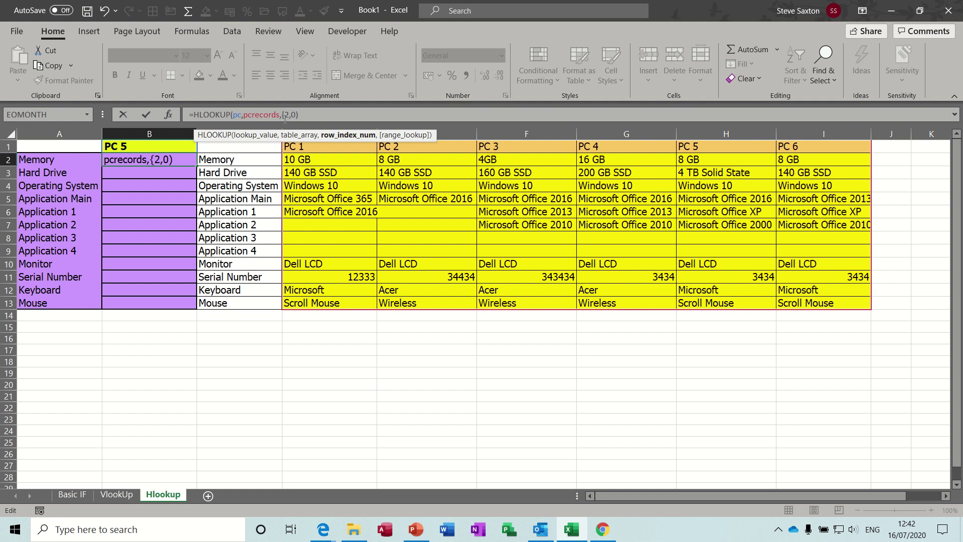
type(";3;4;5;6;7;")
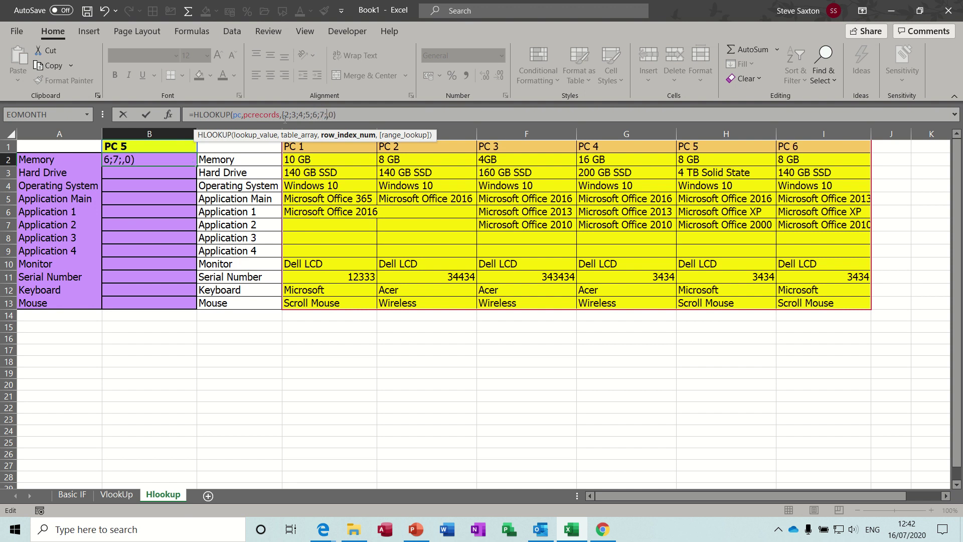
type(";8;9}")
left_click(146, 114)
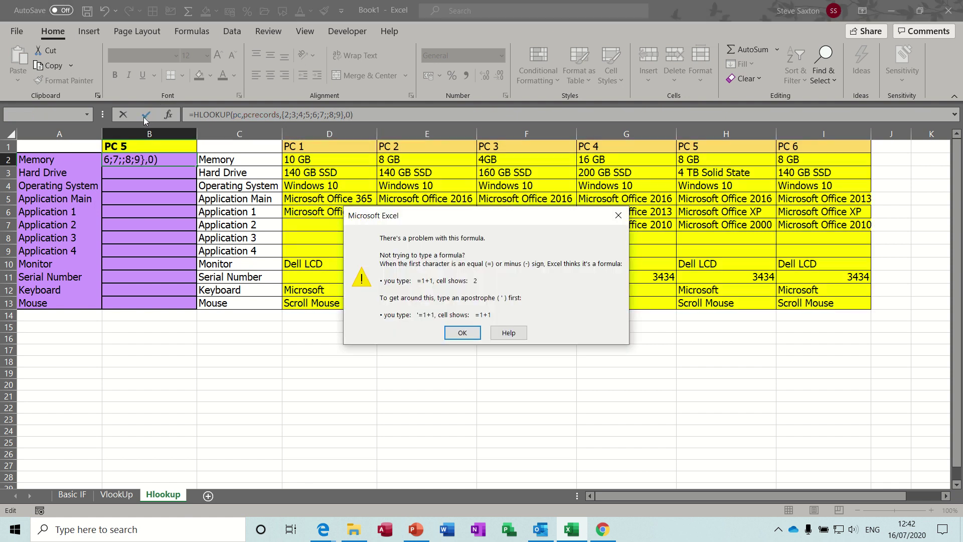
left_click(462, 334)
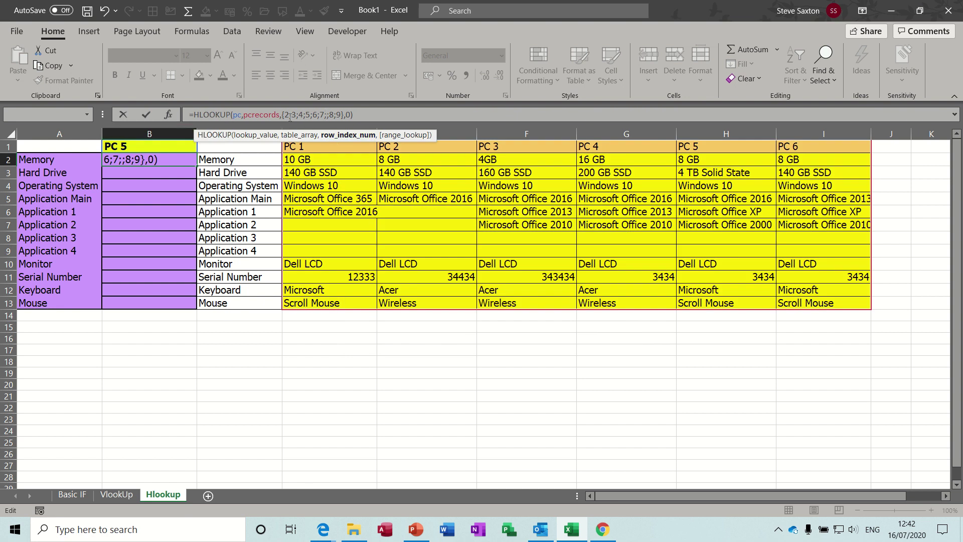
key("BackSpace")
left_click(146, 114)
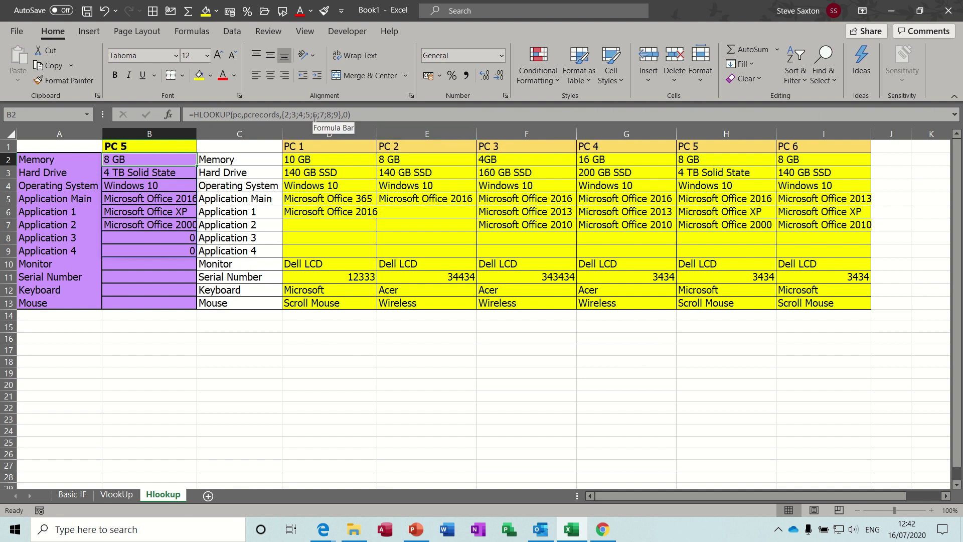
Step: On the Basic IF sheet, clear the Bonus formulas in C3:C14 and select the remaining formula in C2
left_click(128, 495)
left_click(76, 495)
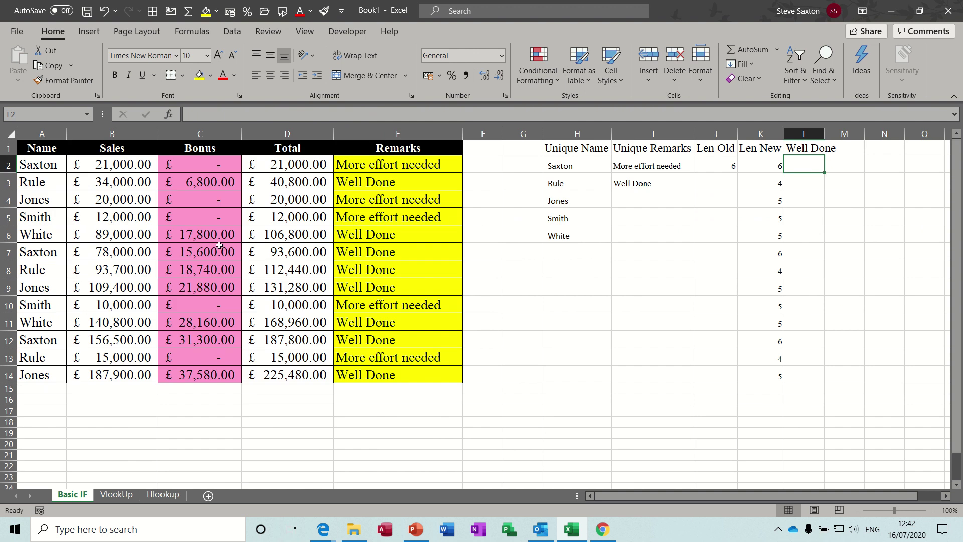
left_click_drag(208, 188, 221, 378)
key("Delete")
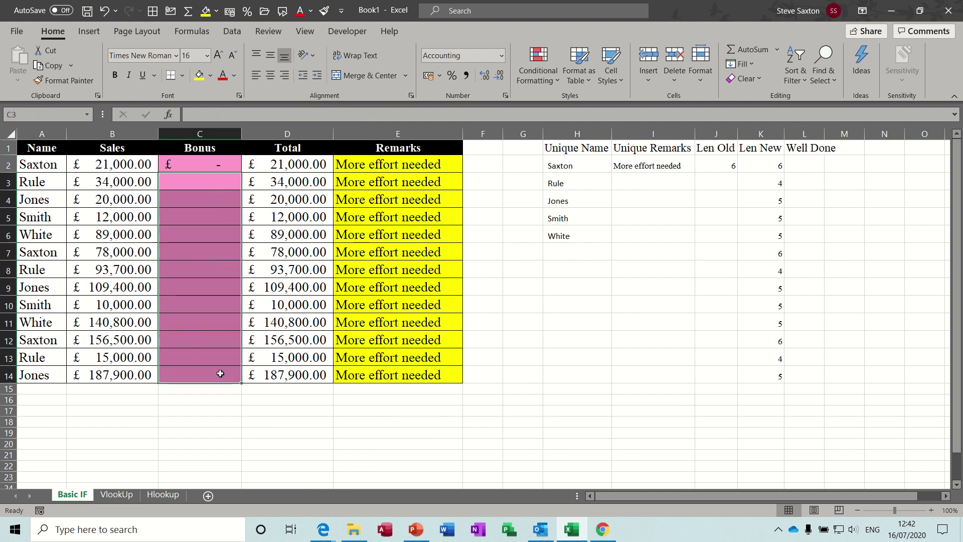
left_click(206, 179)
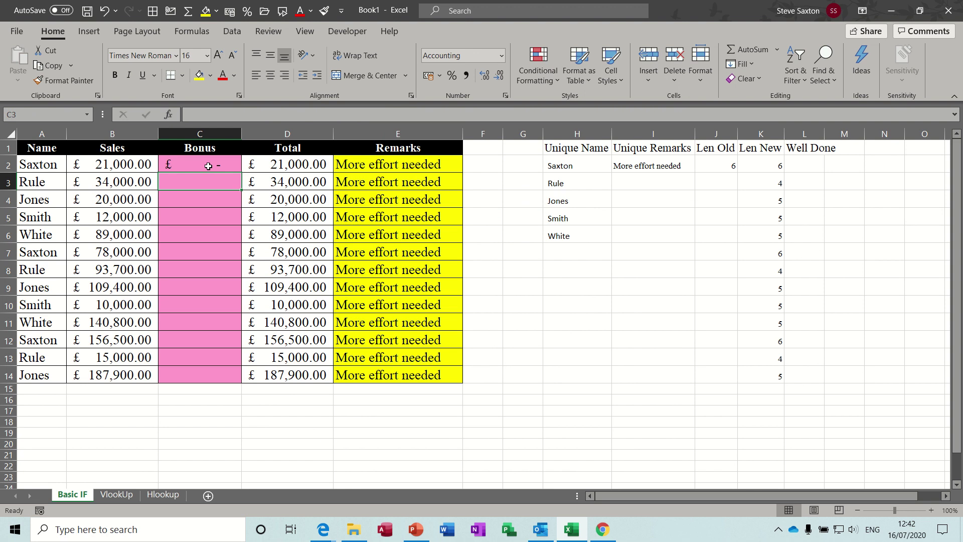
left_click(208, 165)
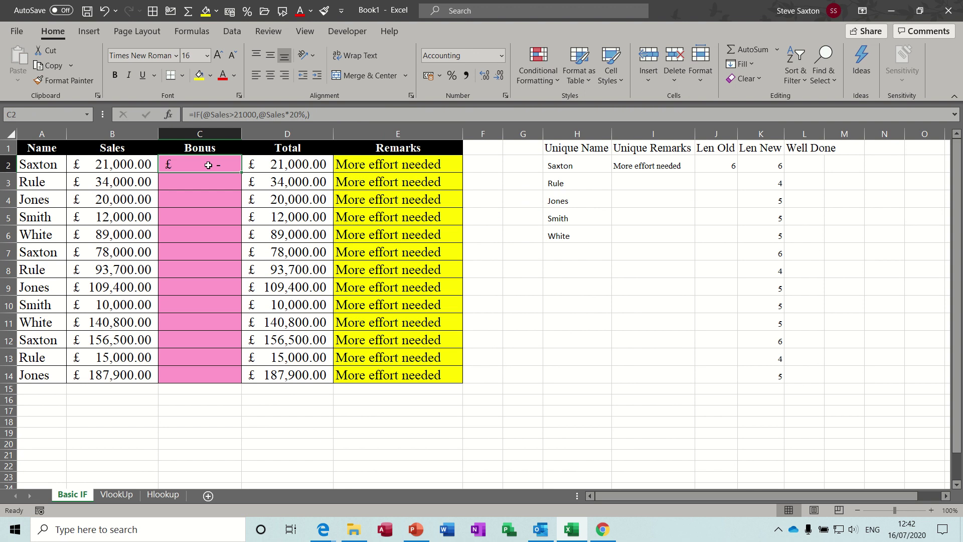
Step: Enter 2 in C4 as an obstruction within the Bonus column's spill range
left_click(203, 202)
type("2")
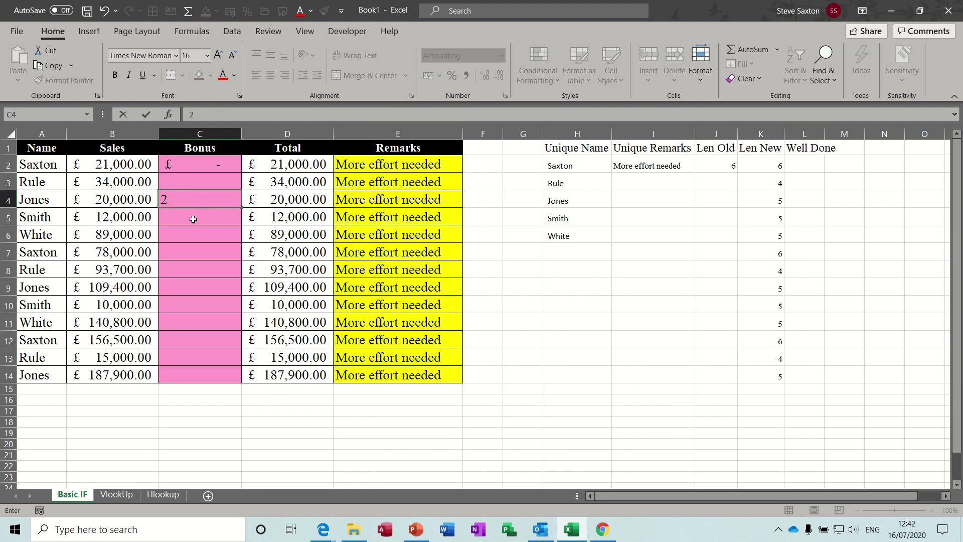
key("Return")
Step: Remove both @ operators from the Bonus formula in C2, making it =IF(Sales>21000,Sales*20%,)
left_click(197, 159)
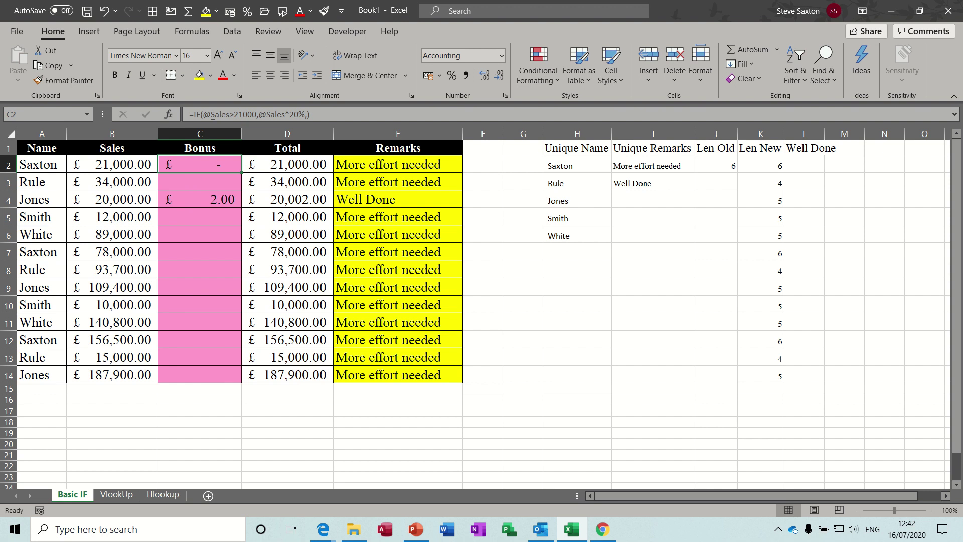
left_click(212, 116)
key("BackSpace")
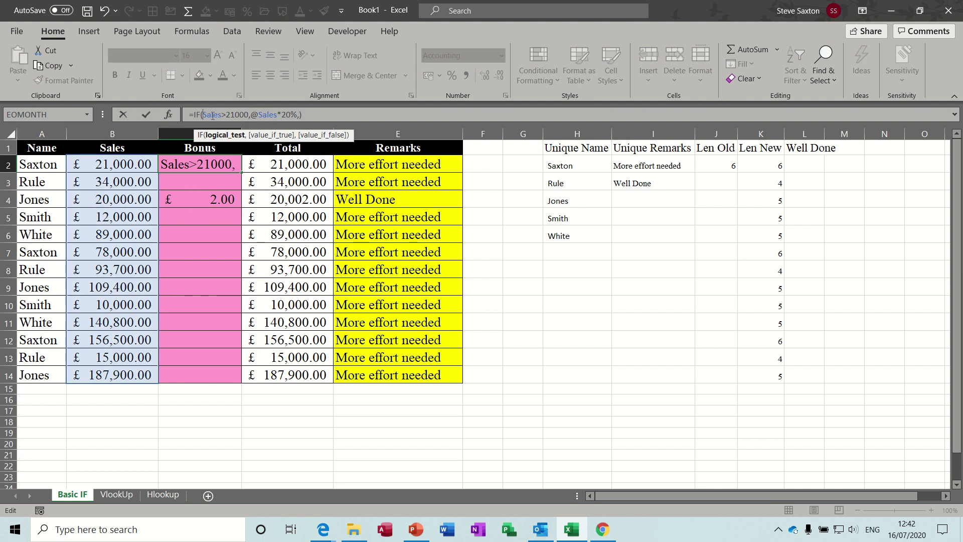
left_click(260, 115)
key("BackSpace")
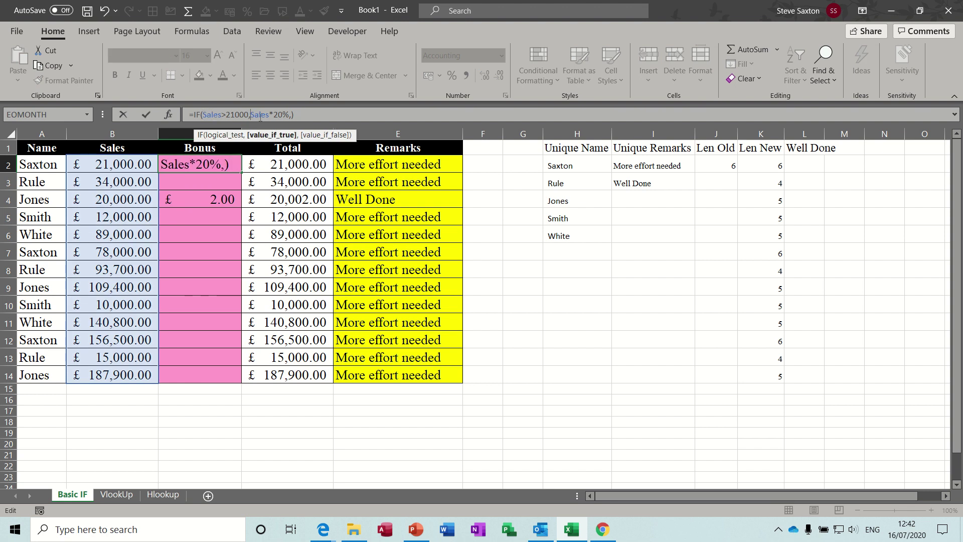
left_click(146, 116)
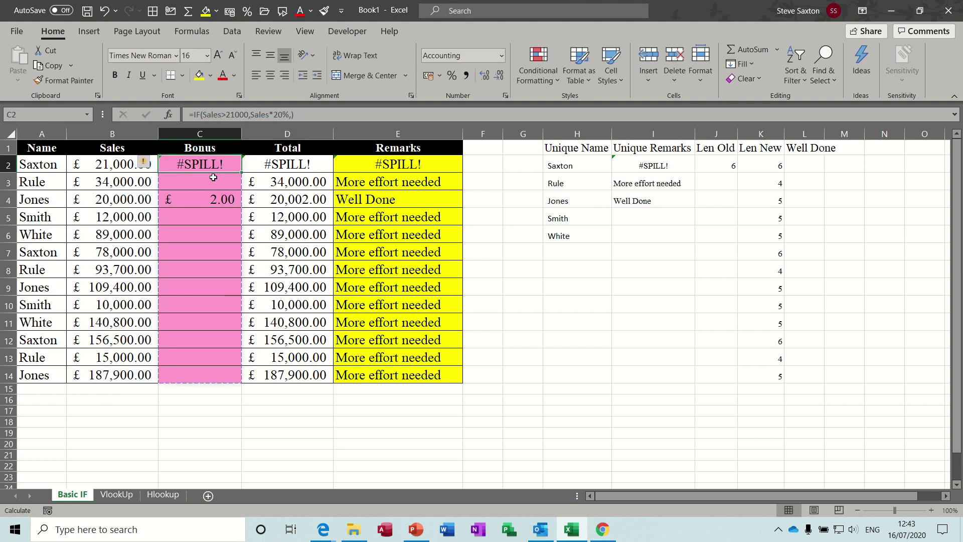
Step: Delete the obstructing value from C4 so the Bonus formula can spill down the column
left_click(207, 198)
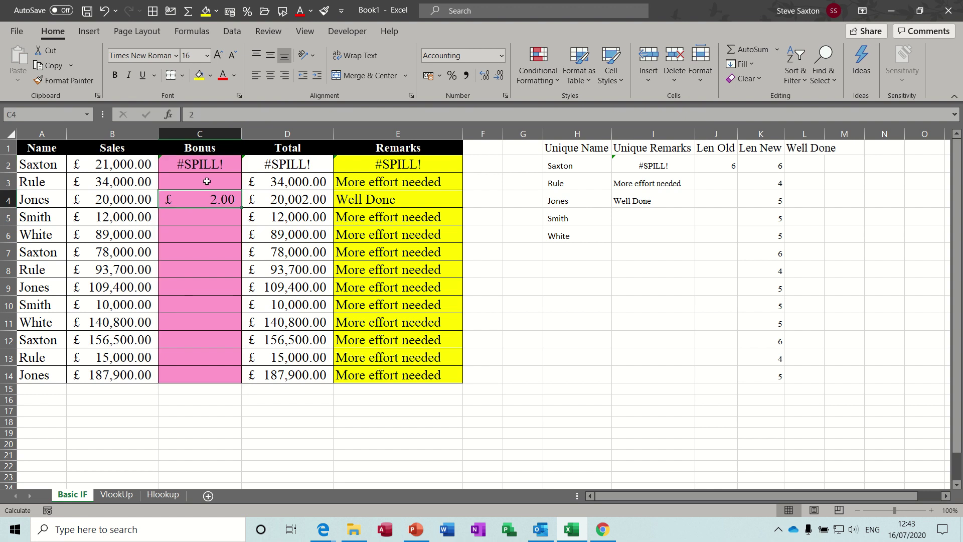
left_click_drag(207, 184, 200, 371)
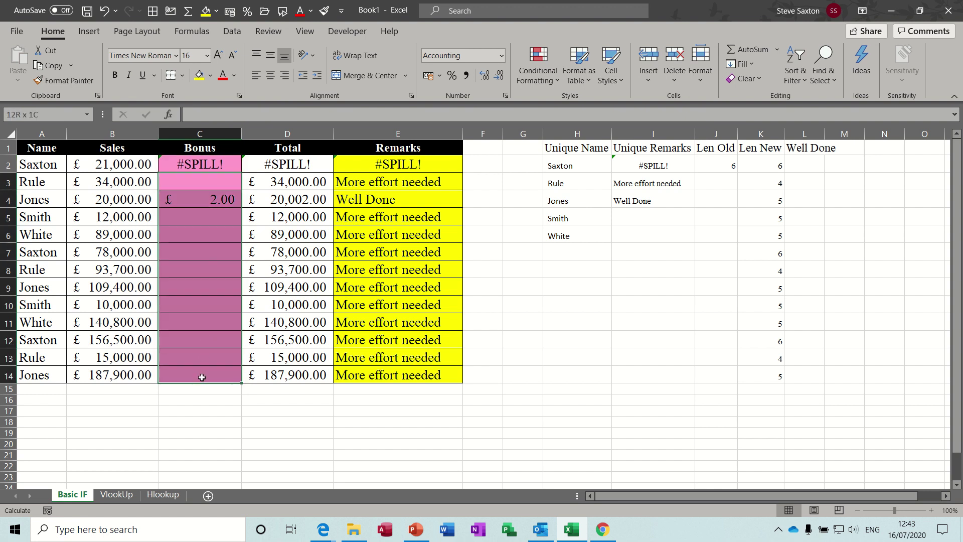
left_click(206, 199)
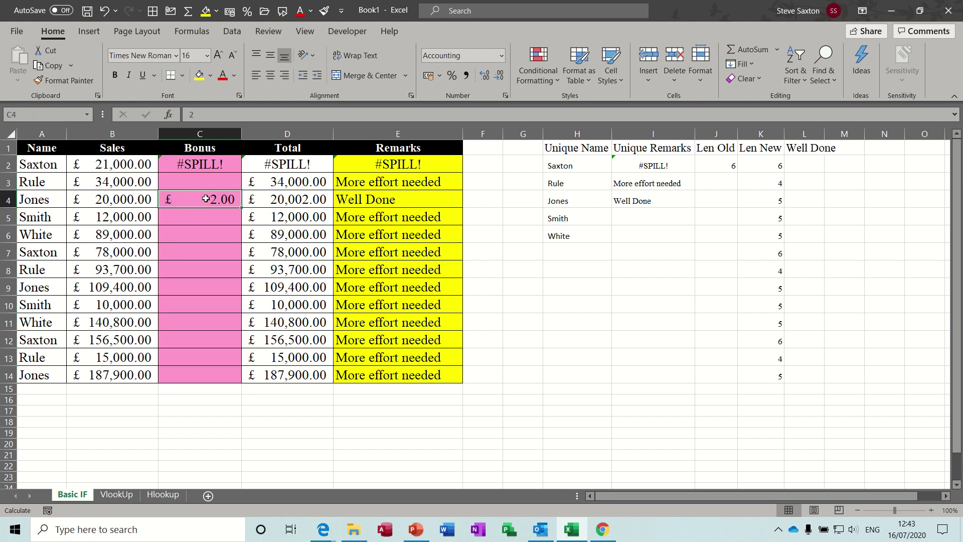
key("Delete")
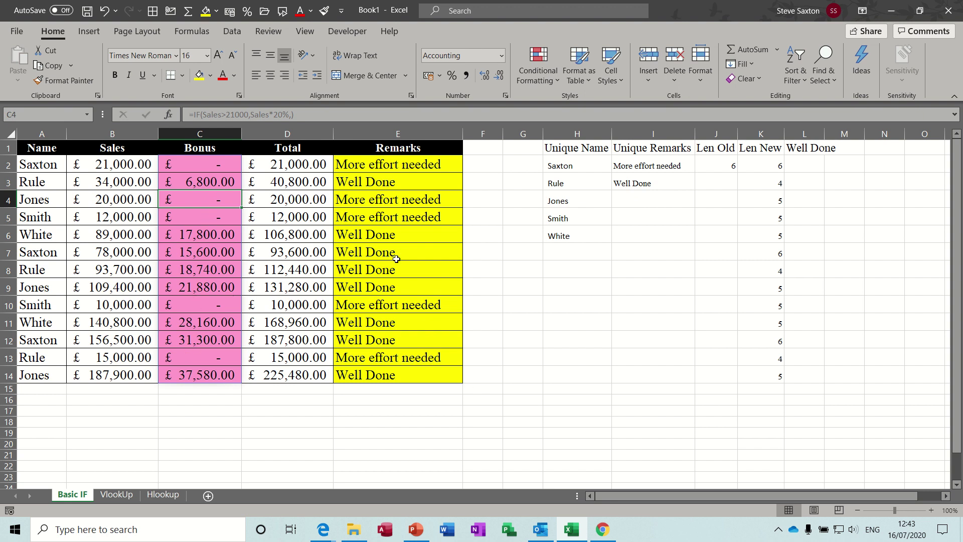
Step: Examine the spilled Bonus formula cell by cell from C2 down to C14
left_click(196, 161)
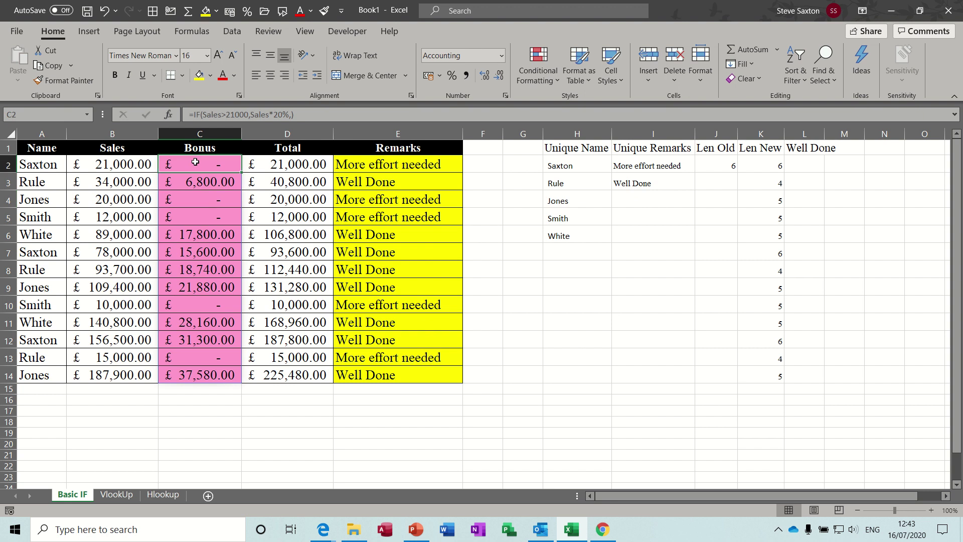
left_click(198, 183)
left_click(199, 215)
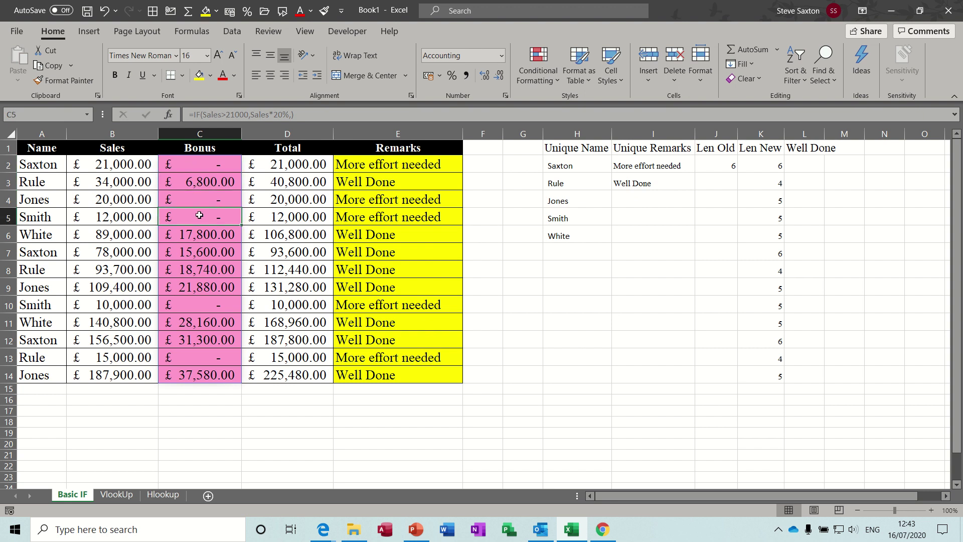
left_click(200, 252)
left_click(200, 269)
left_click(200, 289)
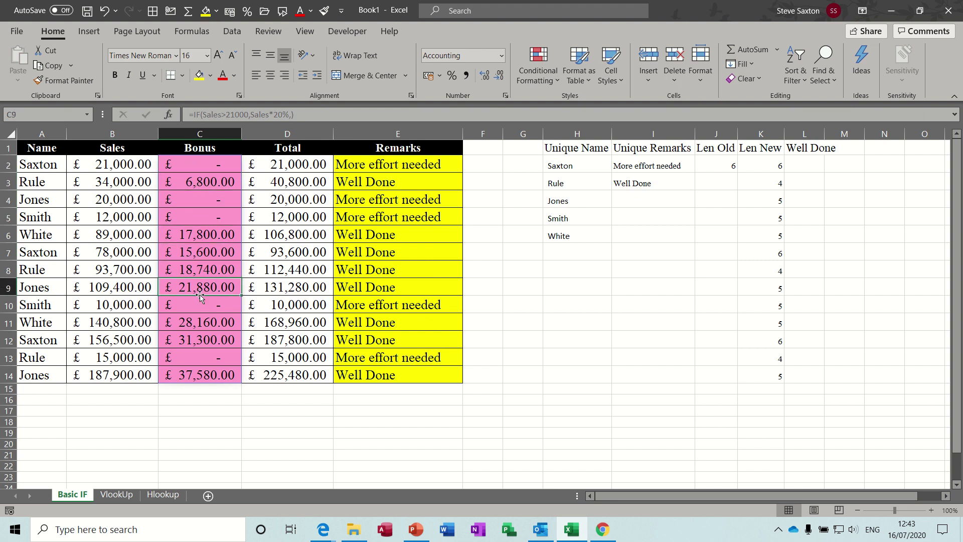
left_click(199, 306)
left_click(199, 323)
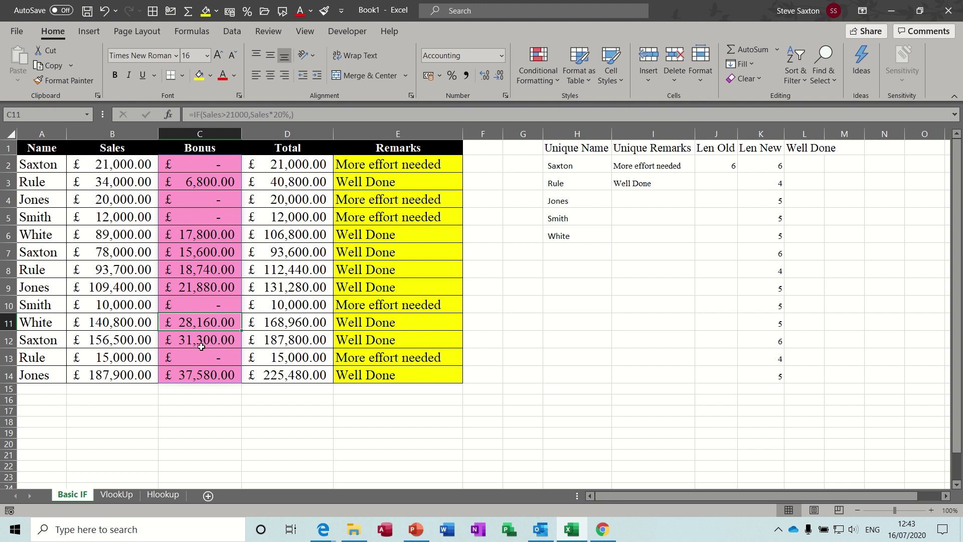
left_click(199, 341)
left_click(200, 359)
left_click(201, 382)
left_click(200, 401)
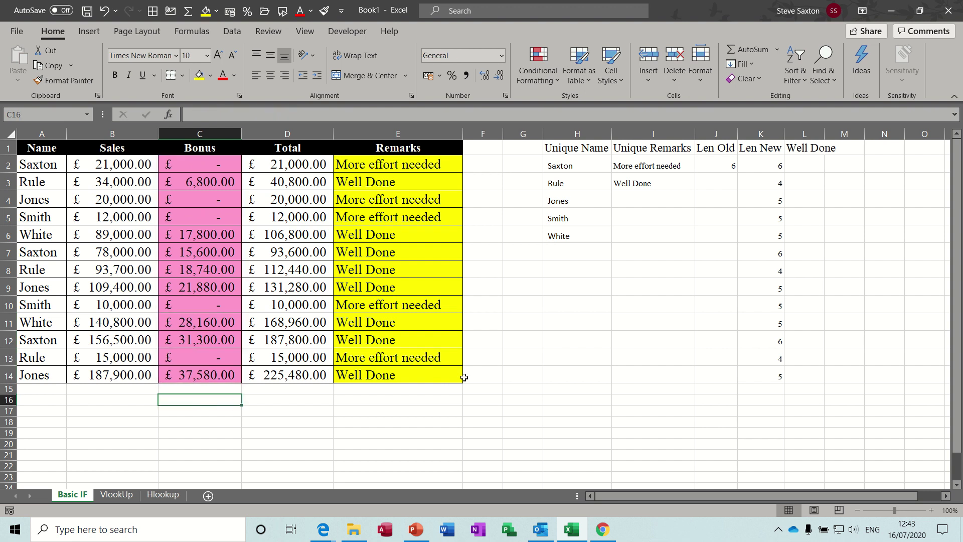